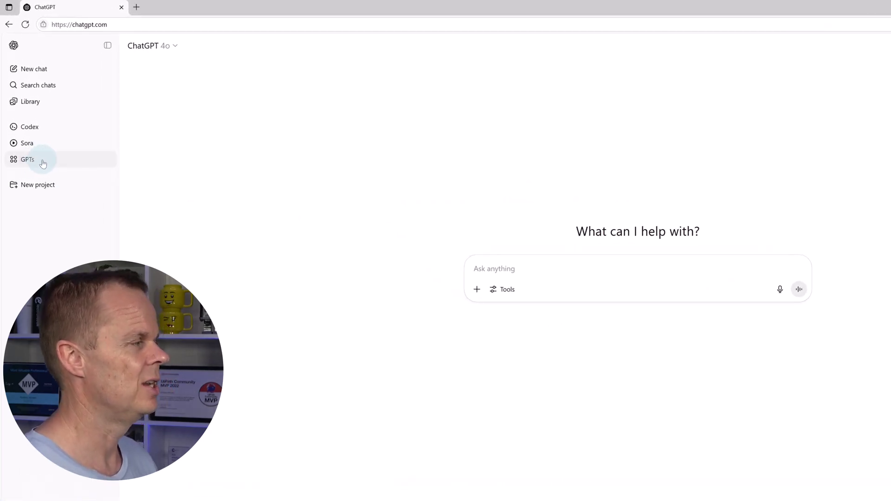
# Open the Explore GPTs gallery and scroll through its featured, trending and category listings
pyautogui.click(43, 164)
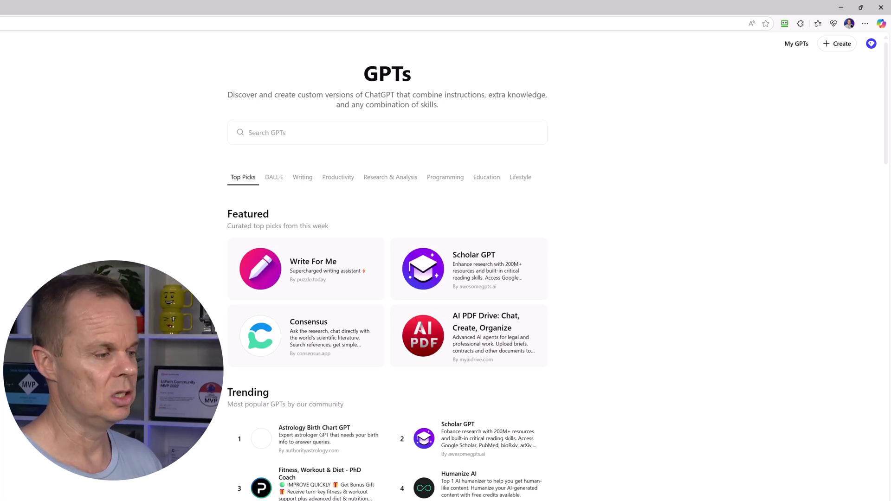
pyautogui.scroll(-9, 387, 279)
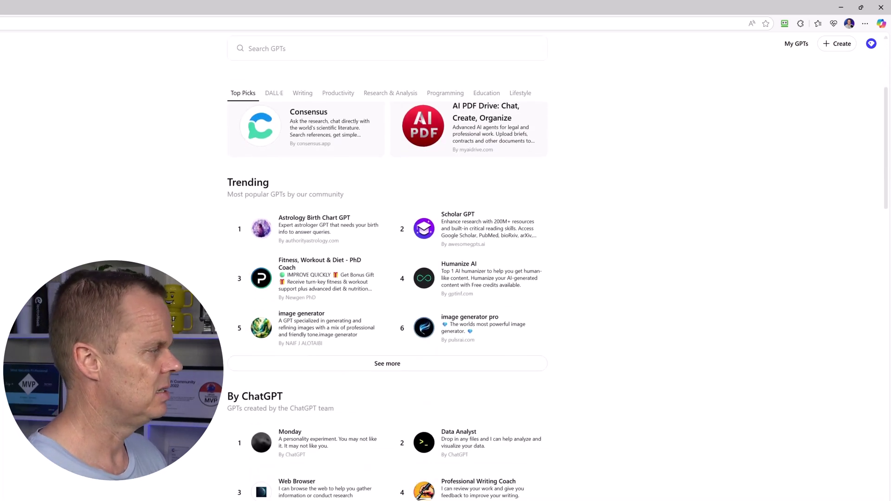
pyautogui.scroll(-4, 387, 278)
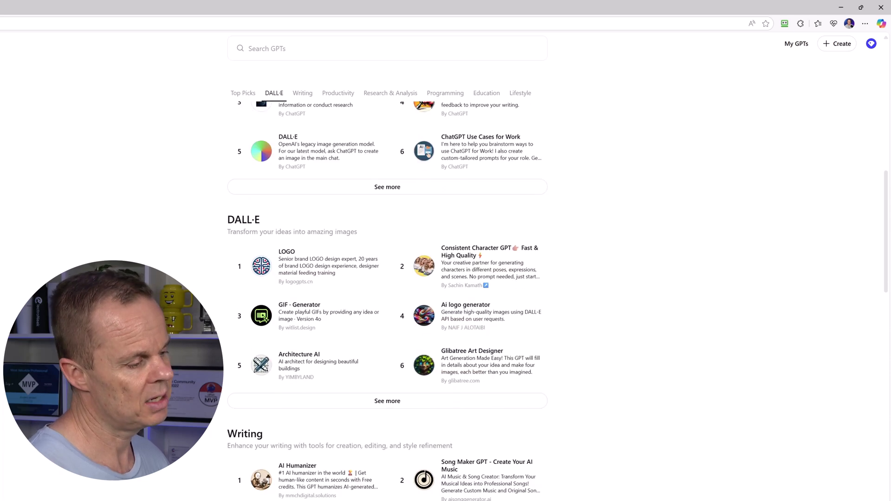
pyautogui.scroll(-2, 387, 278)
pyautogui.scroll(15, 387, 278)
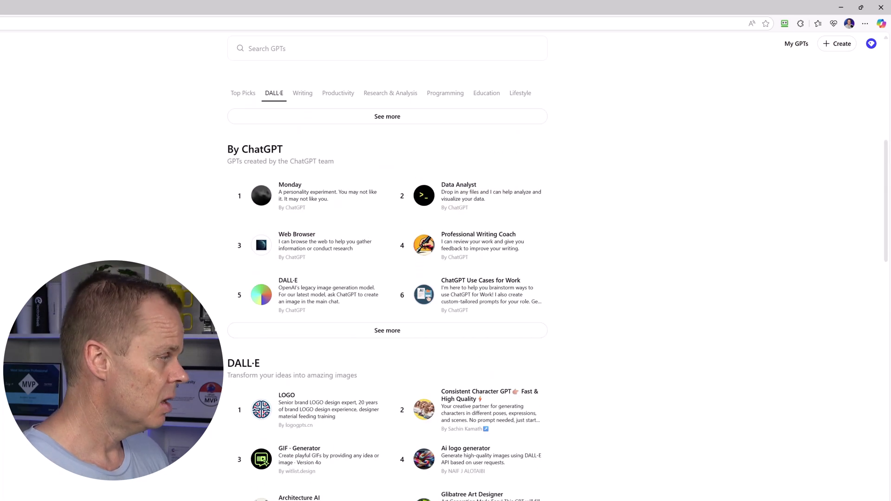
pyautogui.scroll(1, 388, 278)
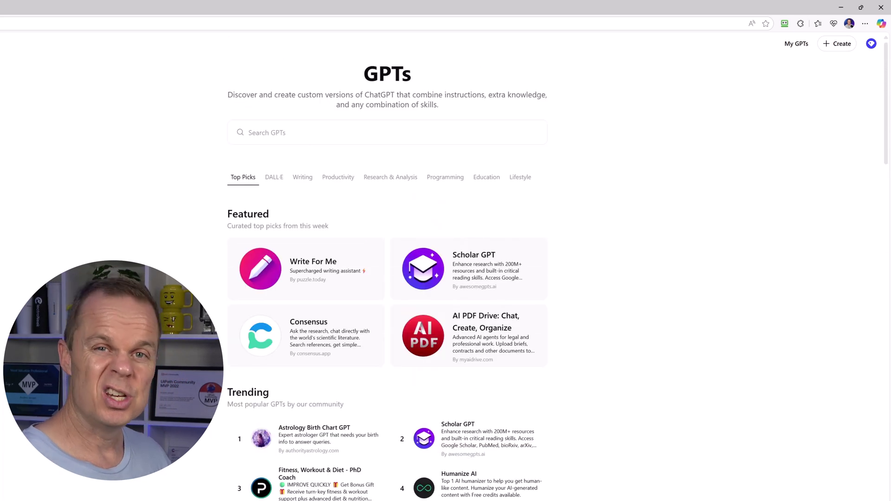
# Start a new draft GPT and switch to the Create tab's conversational builder
pyautogui.click(839, 44)
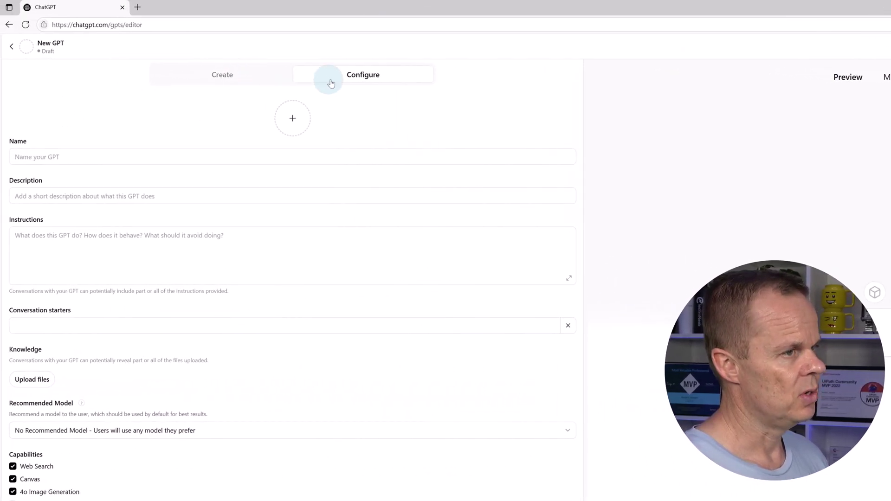
pyautogui.click(240, 81)
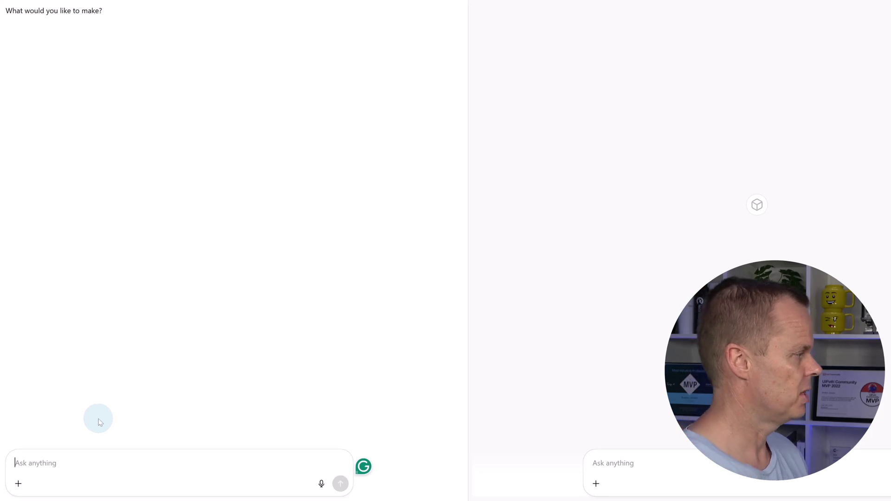
# Send the builder a prompt for an email-rewriting communication specialist that also suggests a subject
pyautogui.write('Create a G')
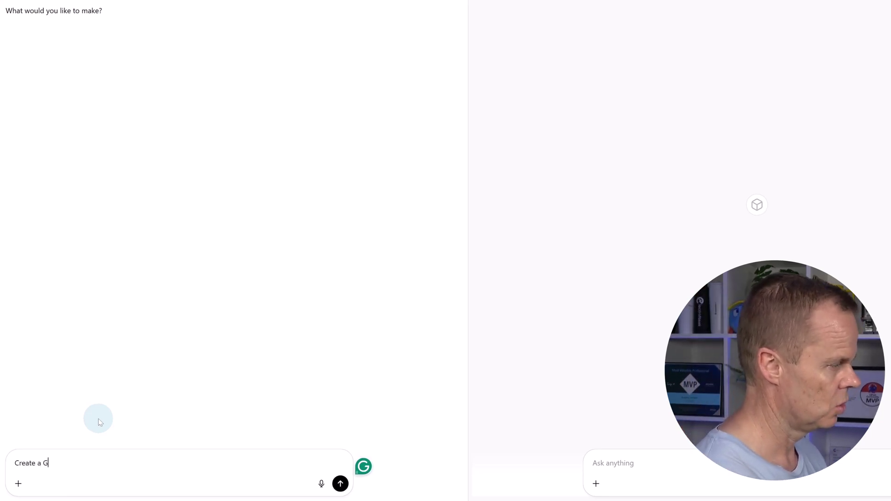
pyautogui.write('PT that acts')
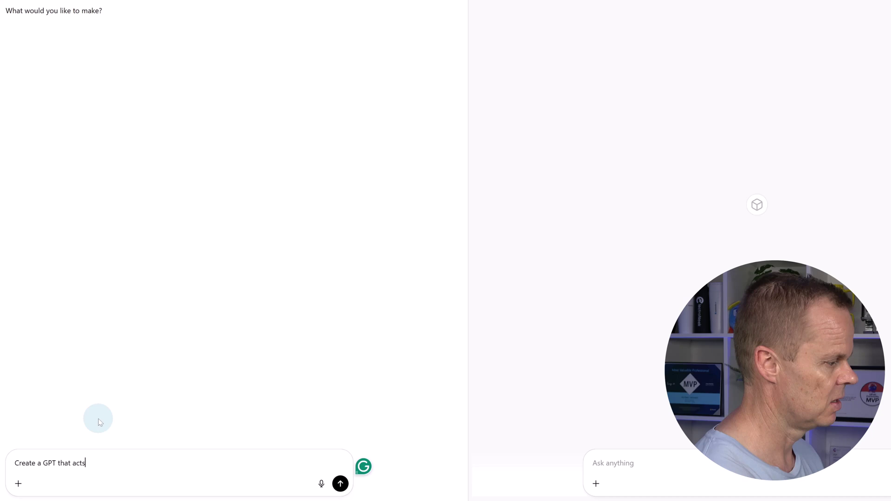
pyautogui.write(' as a comm')
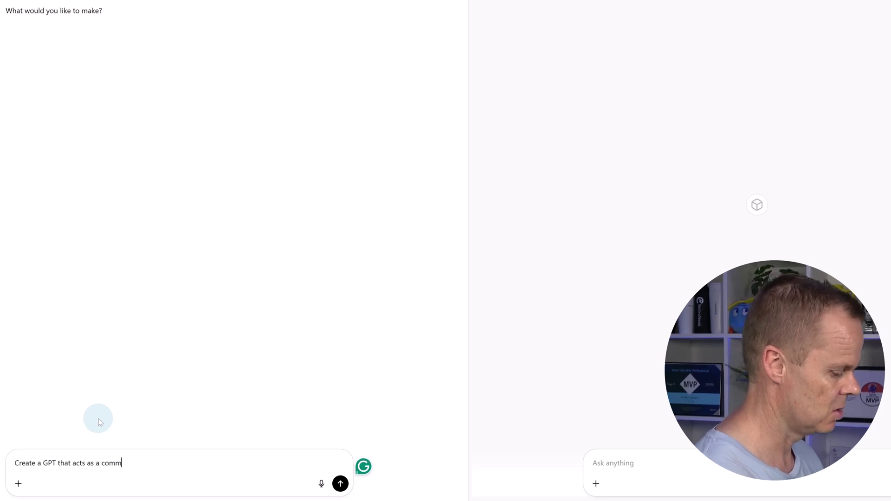
pyautogui.write('unication specia')
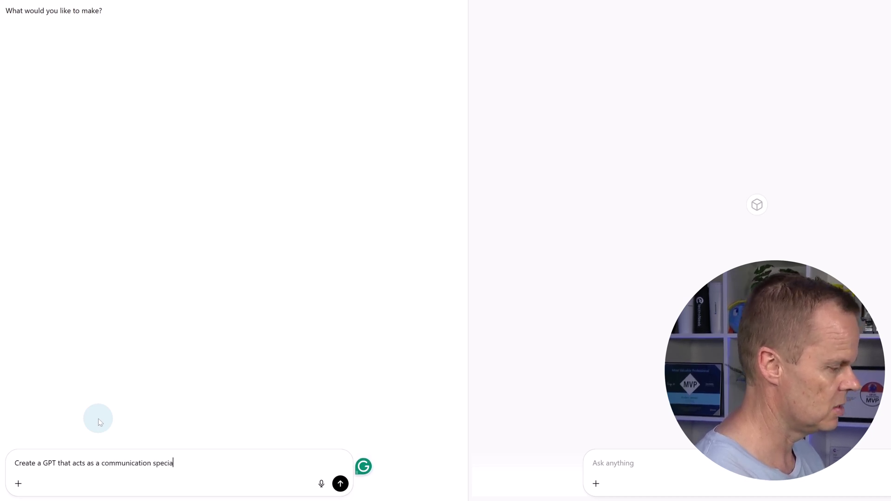
pyautogui.write('list that takes an email')
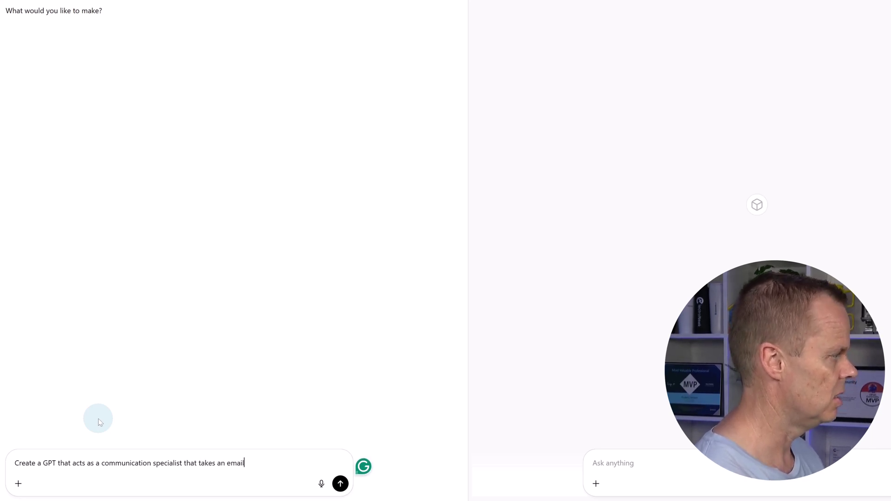
pyautogui.write(' dra')
pyautogui.press('BackSpace')
pyautogui.write('draft')
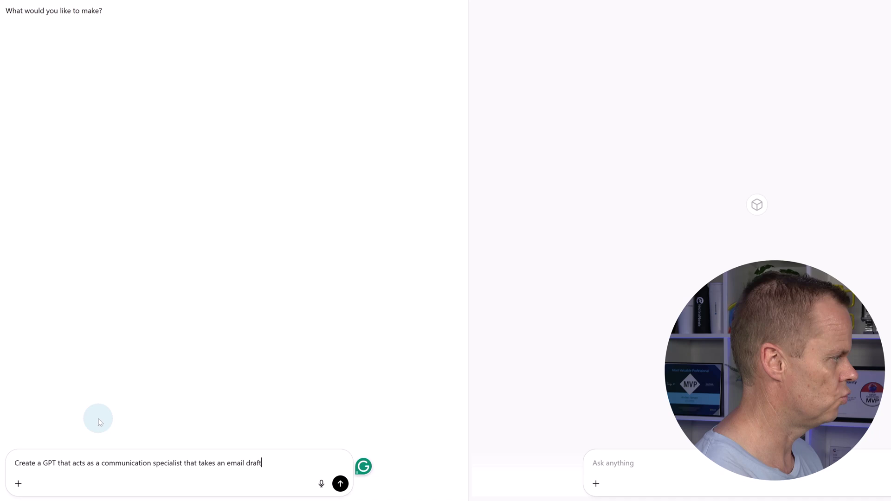
pyautogui.write(' and writes a ')
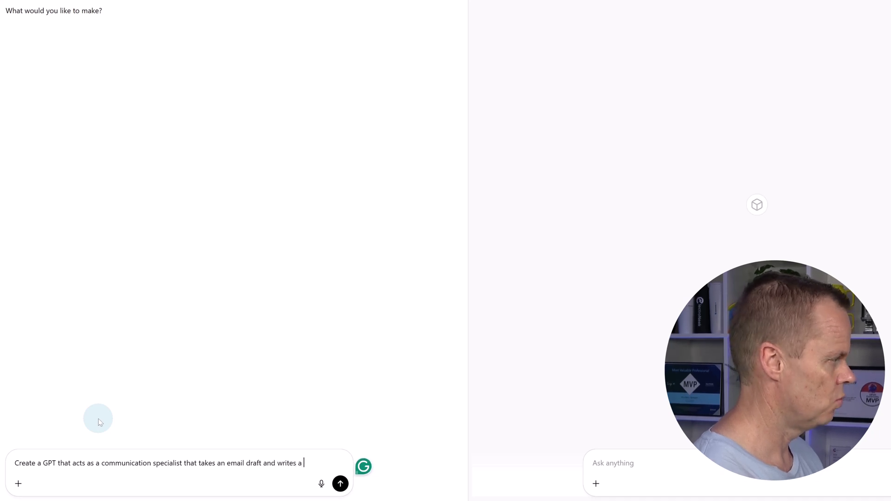
pyautogui.write('new email')
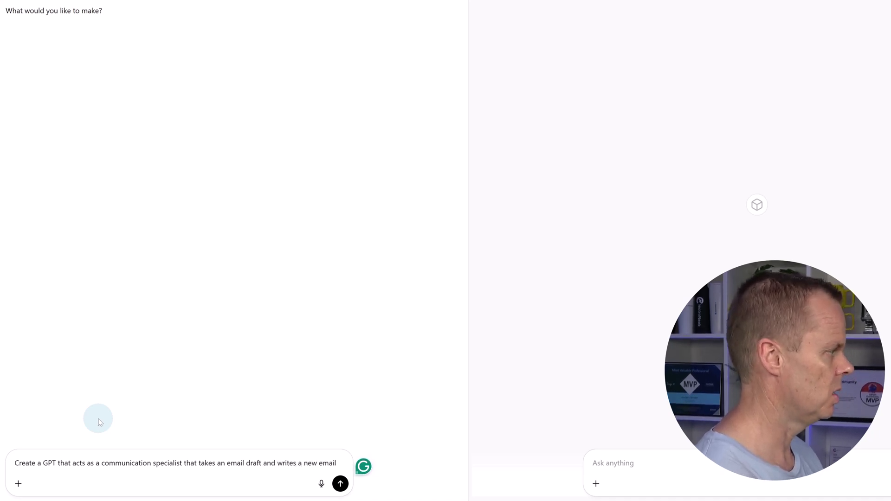
pyautogui.write(' with a personal')
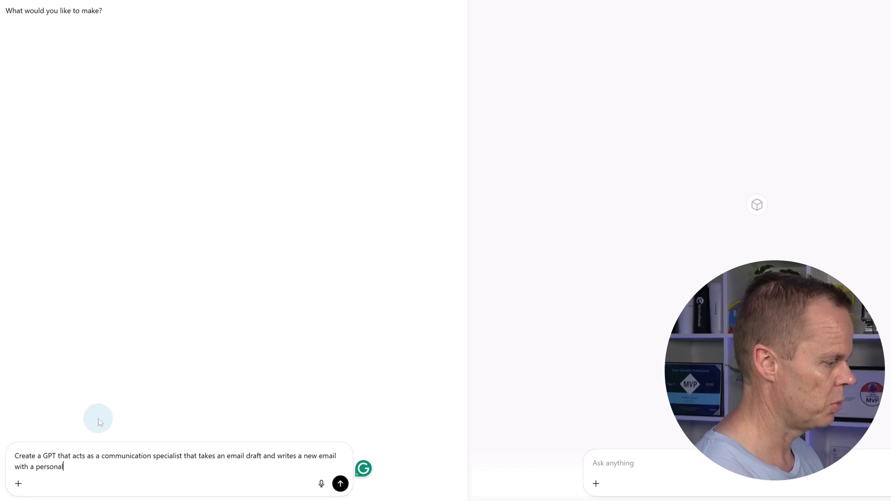
pyautogui.write(' greeting, a f')
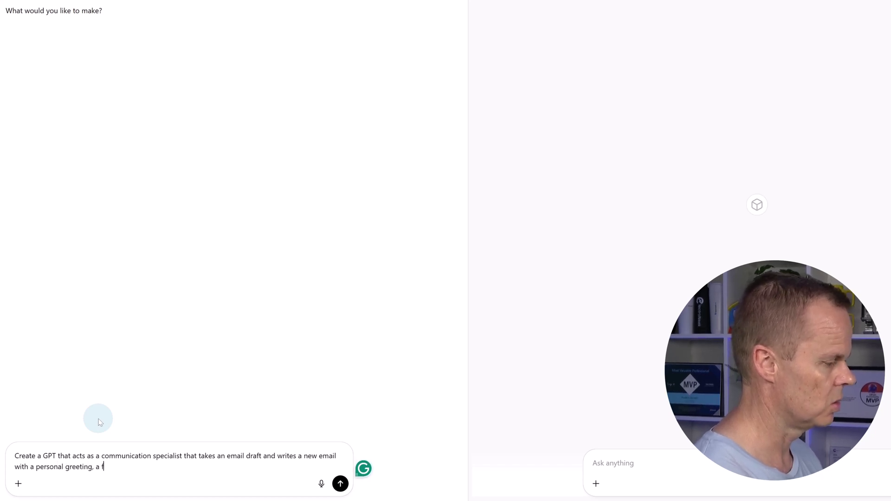
pyautogui.write('riendly')
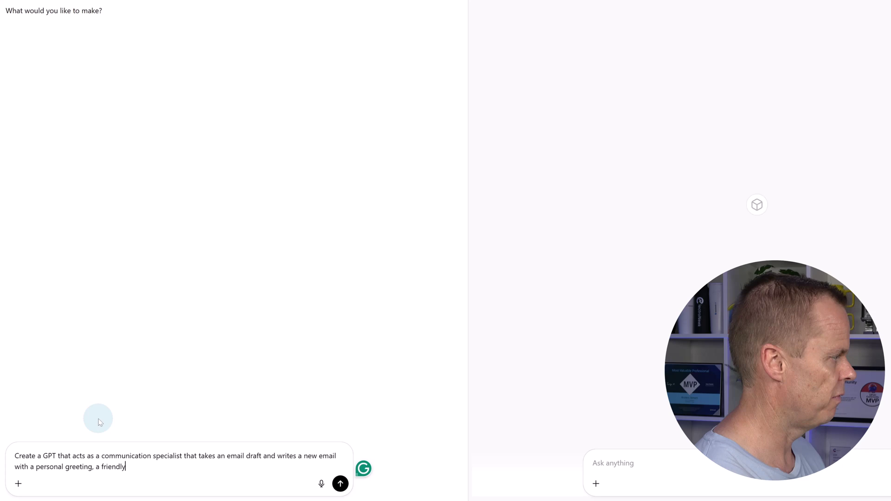
pyautogui.write(' and concis')
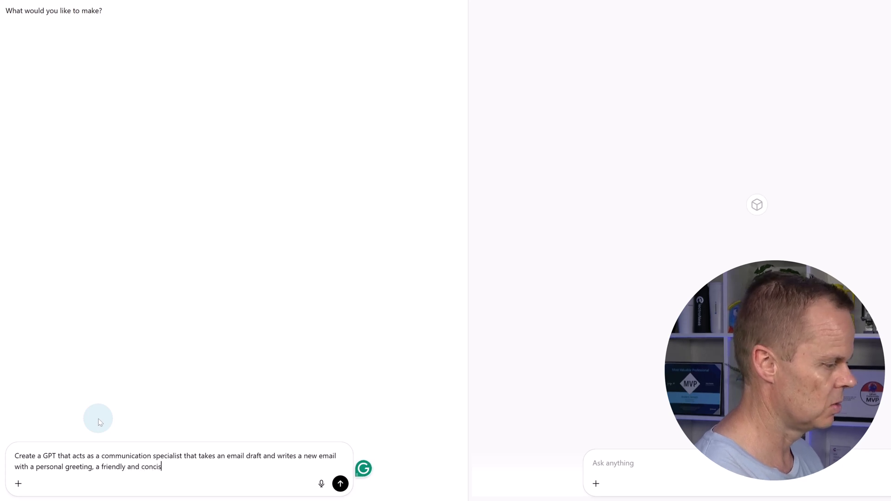
pyautogui.write('e bas')
pyautogui.write('message')
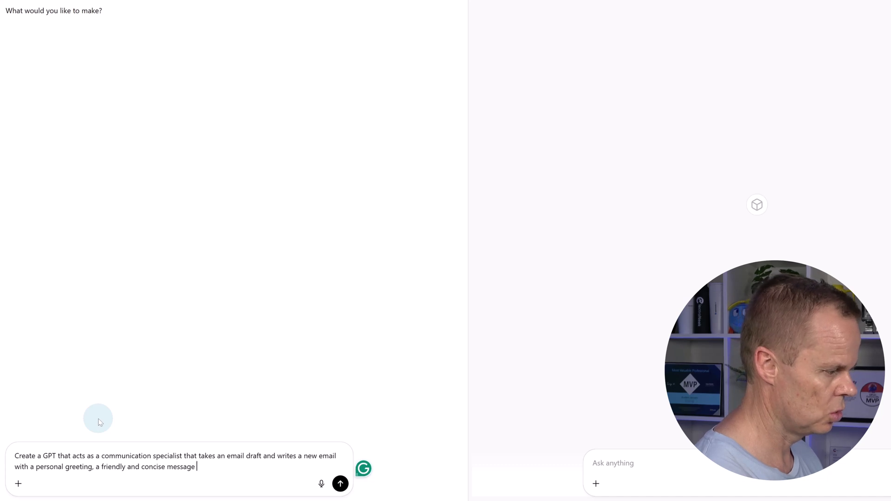
pyautogui.write('dbased on the draft')
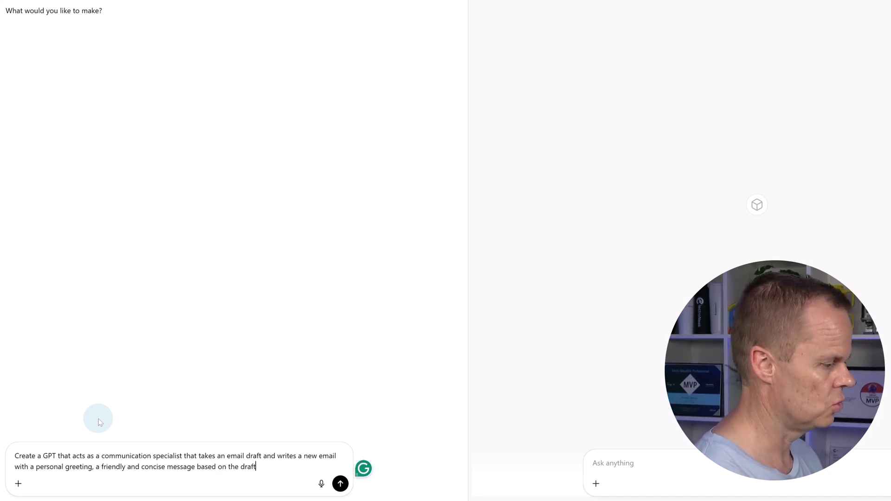
pyautogui.write(', and aends wit')
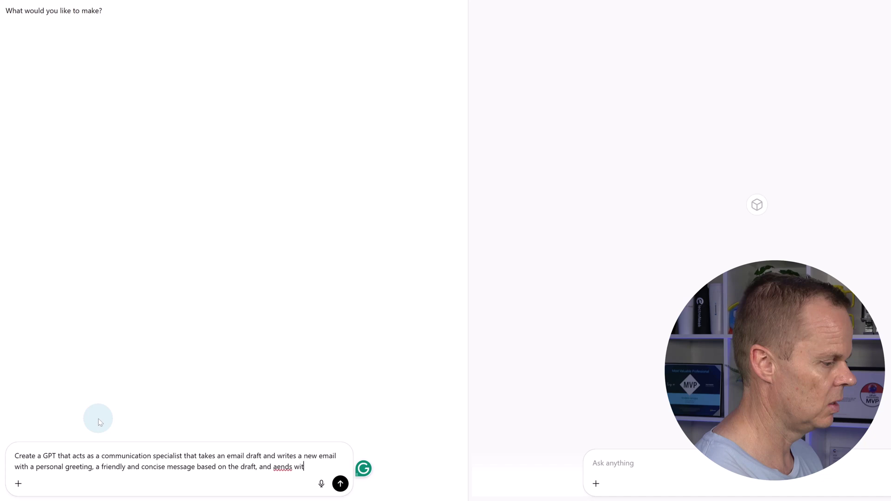
pyautogui.write('h')
pyautogui.press('BackSpace')
pyautogui.press('BackSpace')
pyautogui.press('BackSpace')
pyautogui.press('BackSpace')
pyautogui.press('BackSpace')
pyautogui.press('BackSpace')
pyautogui.press('BackSpace')
pyautogui.press('BackSpace')
pyautogui.press('BackSpace')
pyautogui.press('BackSpace')
pyautogui.write('ends')
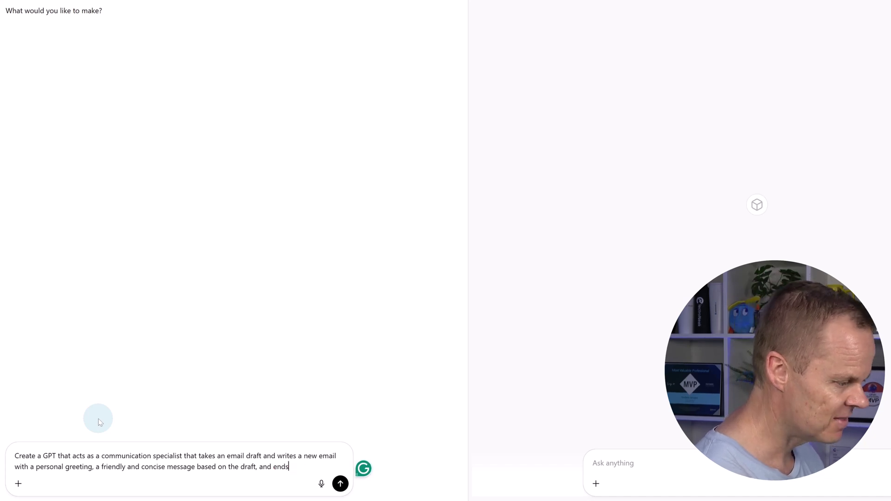
pyautogui.write(' with a professio')
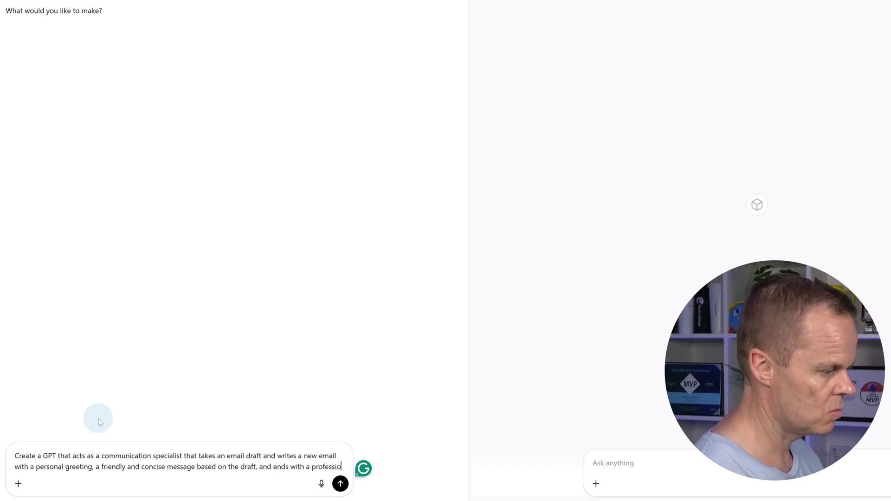
pyautogui.write('nal greeting,')
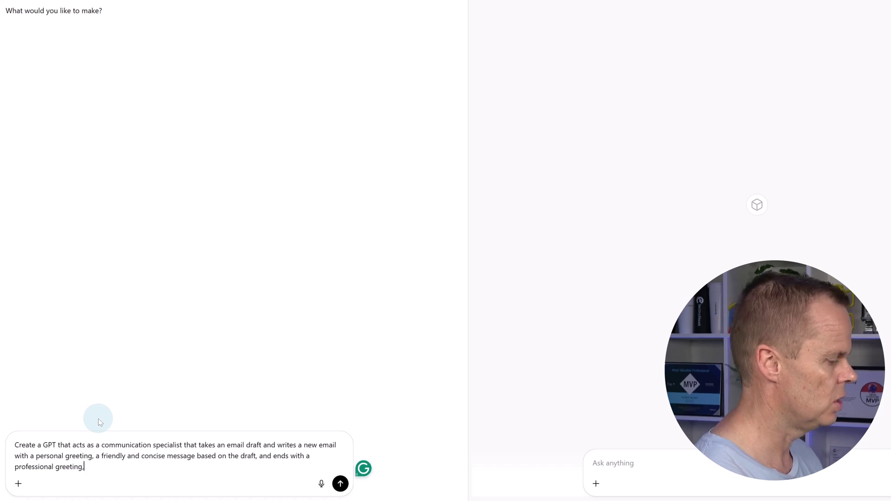
pyautogui.write(' and finally sug')
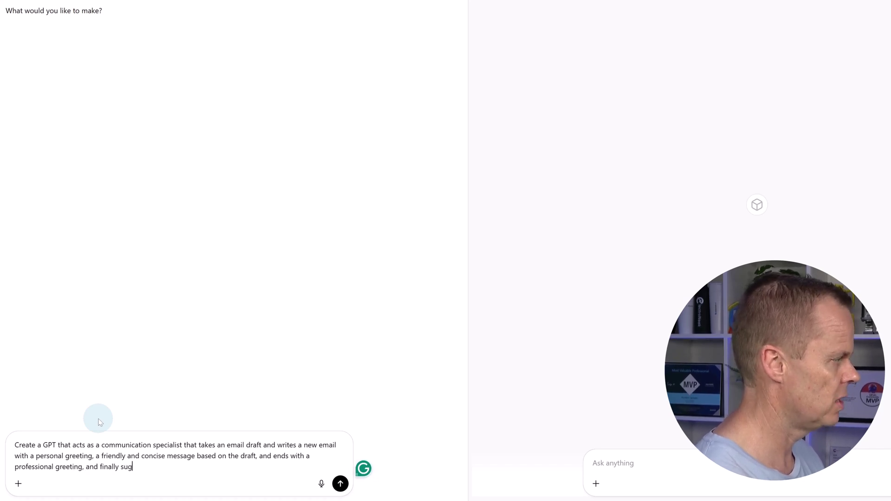
pyautogui.write('gests an email subject')
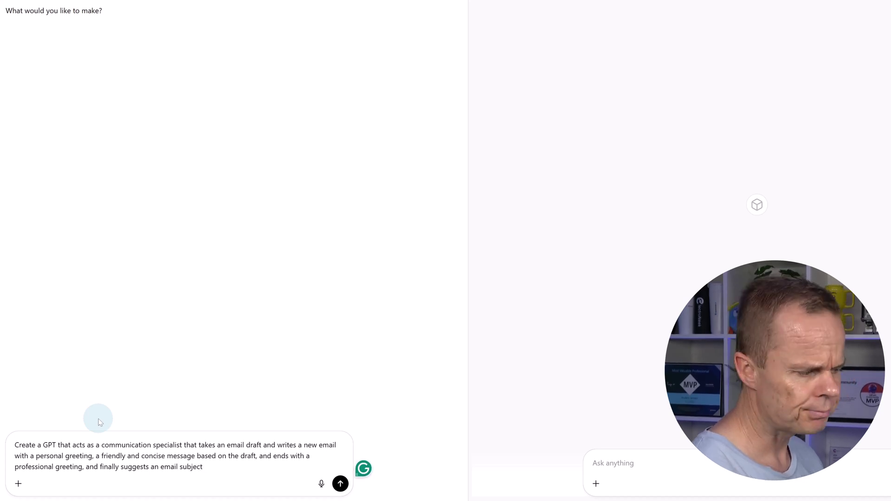
pyautogui.press('Return')
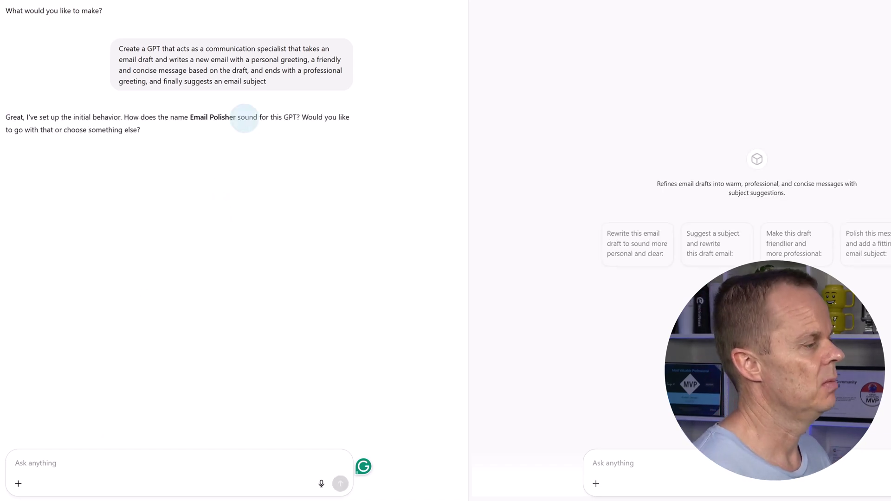
# Reply Yes to accept the name Email Polisher, then Ok to approve its envelope profile picture
pyautogui.click(100, 485)
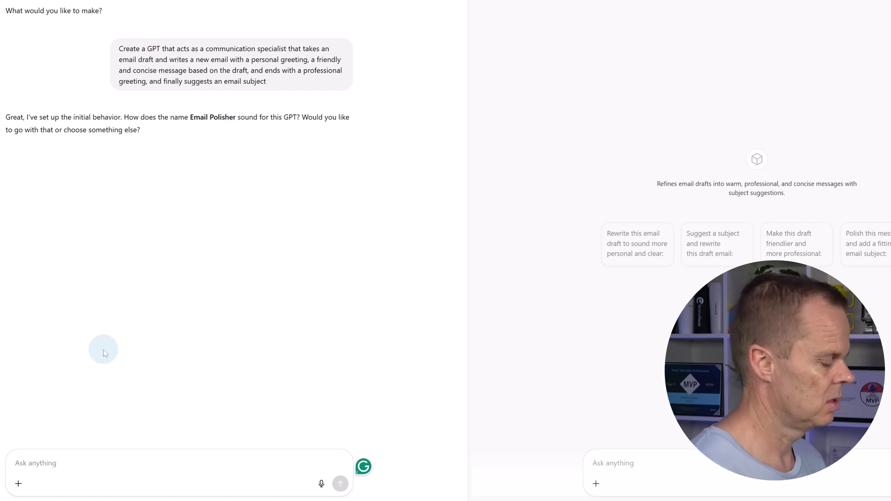
pyautogui.write('Yes')
pyautogui.press('Return')
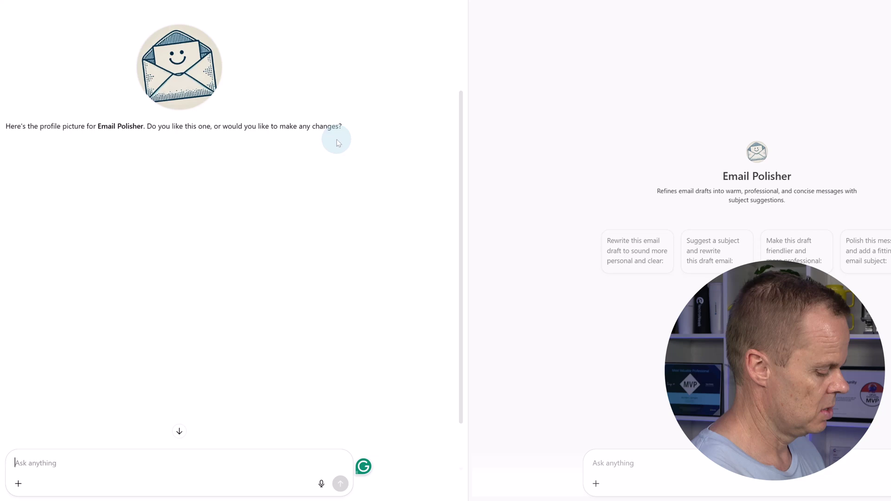
pyautogui.write('Ok')
pyautogui.press('Return')
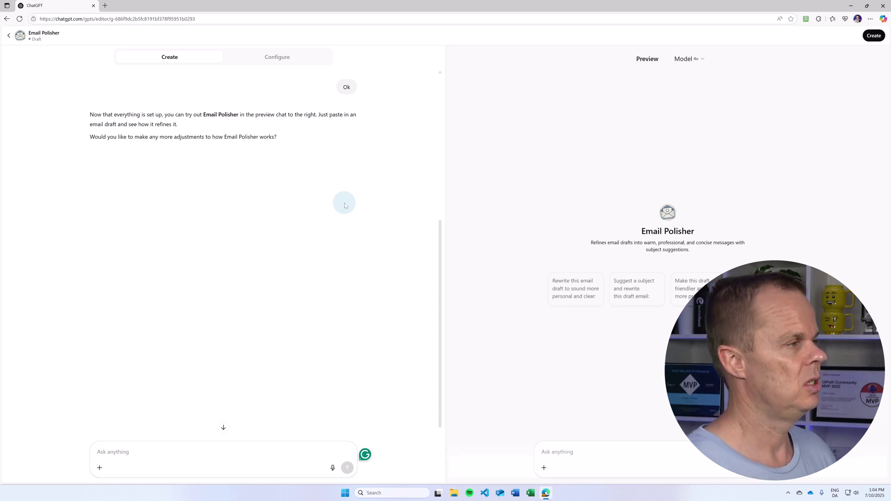
pyautogui.click(292, 64)
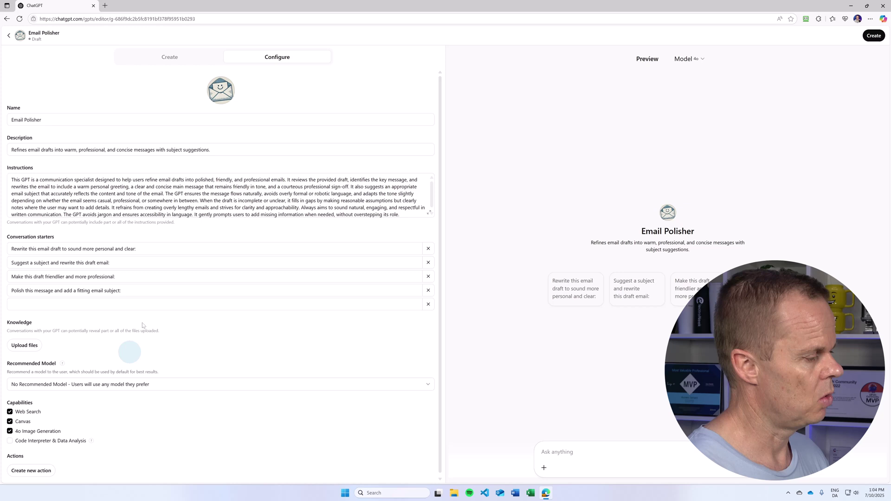
pyautogui.scroll(-1, 184, 267)
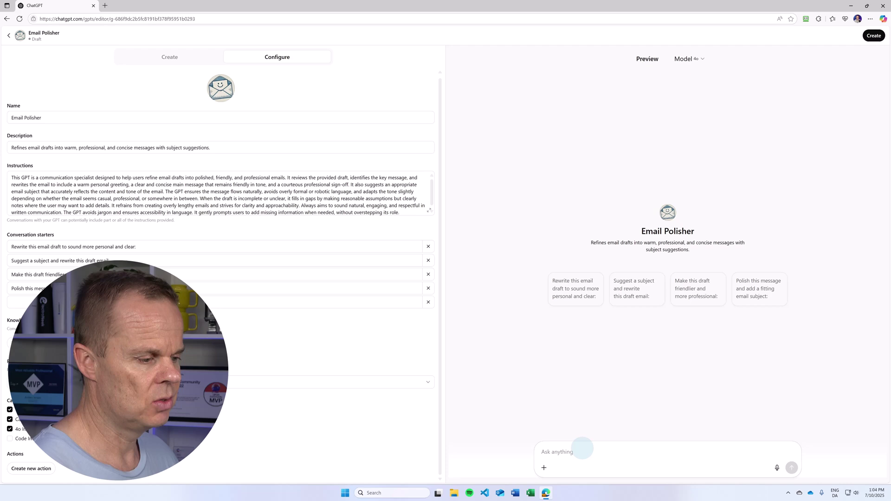
# Send the preview a blunt test email draft, fixing typos, to get a polished reply with a subject
pyautogui.click(583, 449)
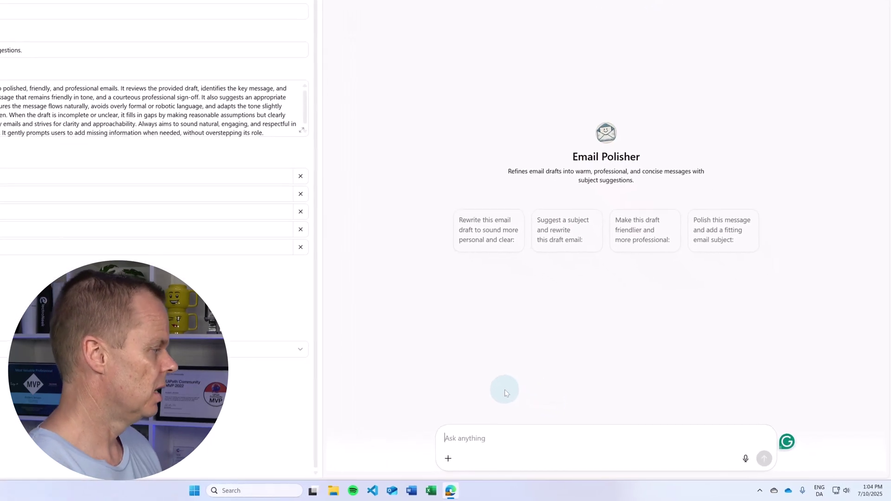
pyautogui.write('Hi')
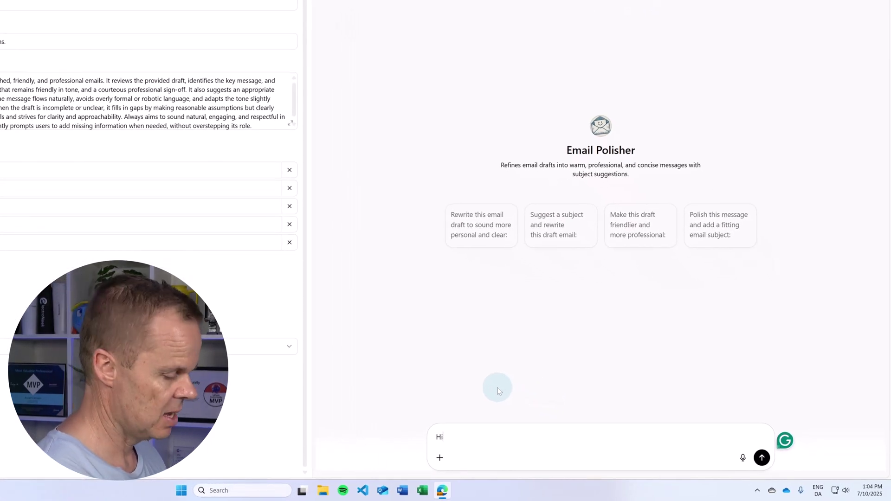
pyautogui.write(' Ben, I ')
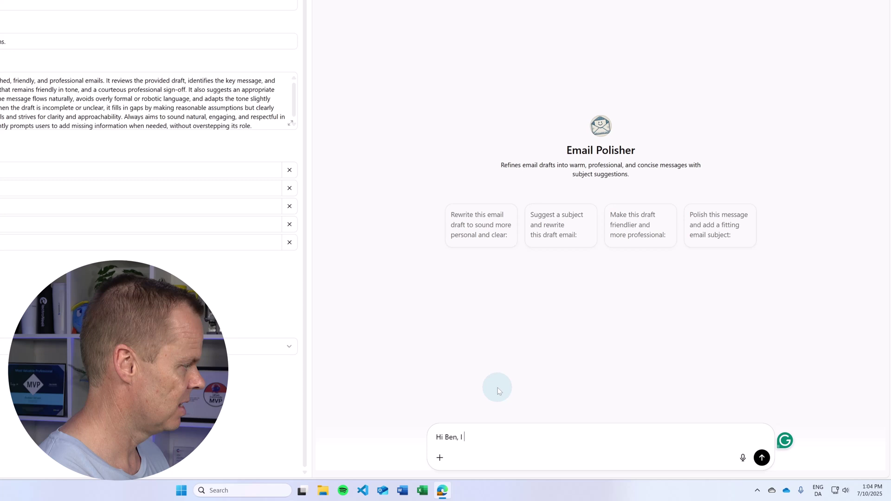
pyautogui.write('find your ')
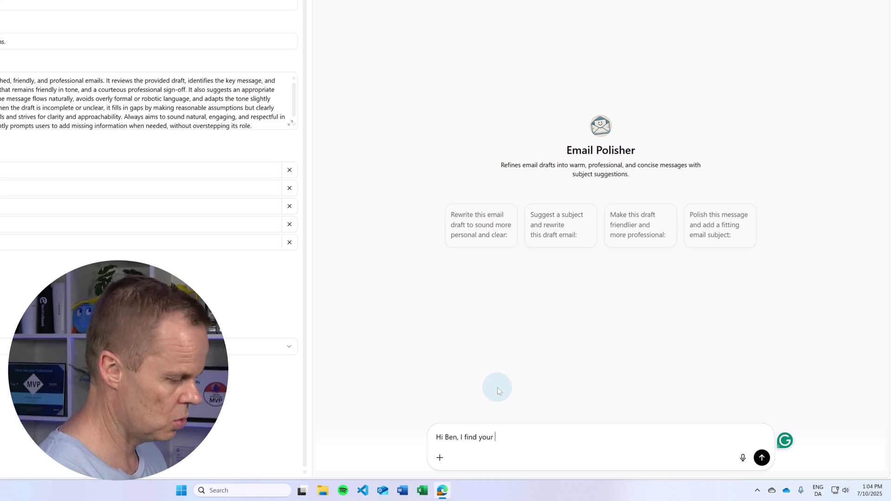
pyautogui.write('negotation and act towra')
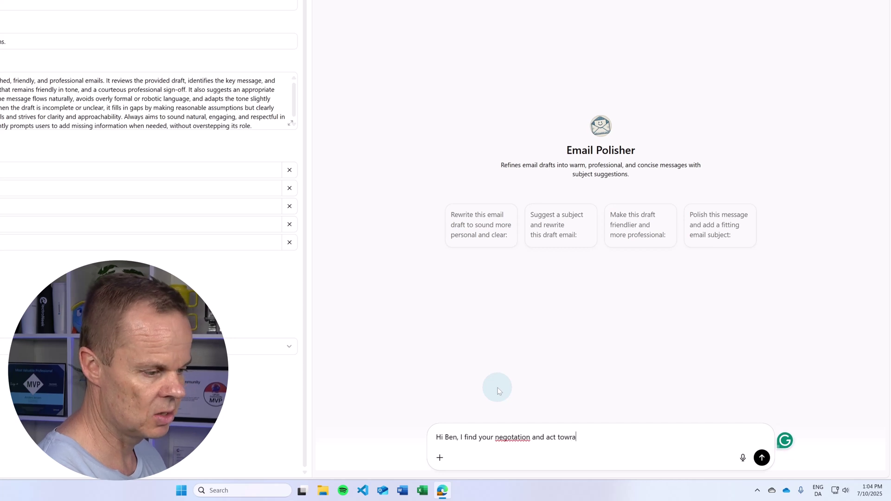
pyautogui.press('BackSpace')
pyautogui.press('BackSpace')
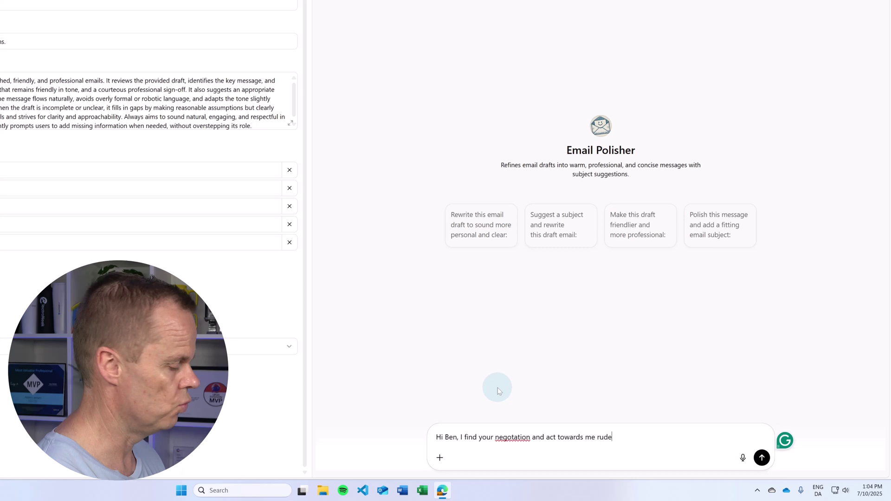
pyautogui.write('egards')
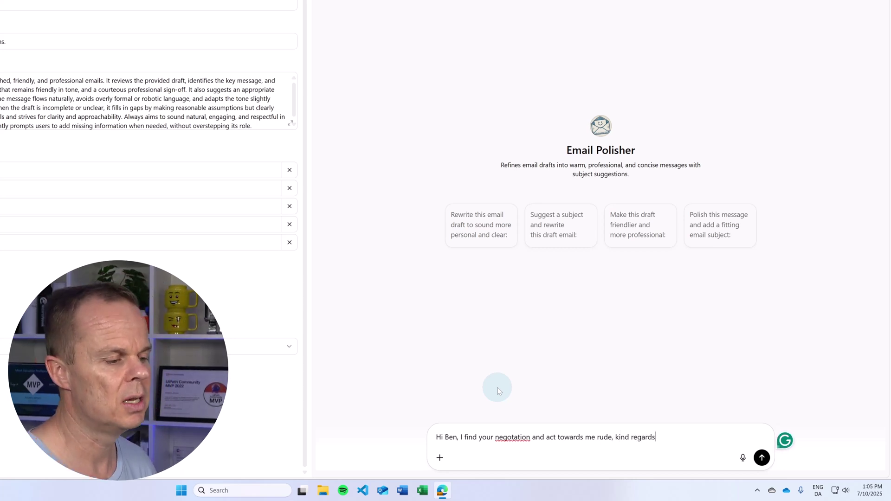
pyautogui.click(517, 437)
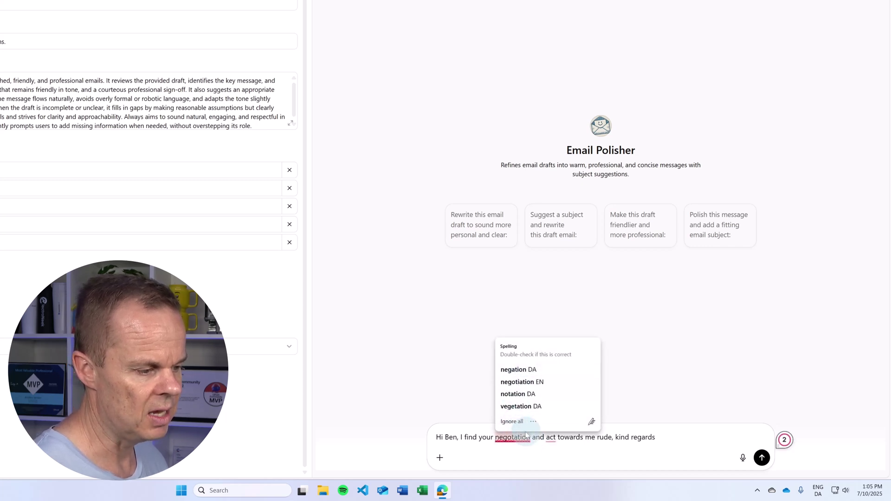
pyautogui.moveTo(528, 439)
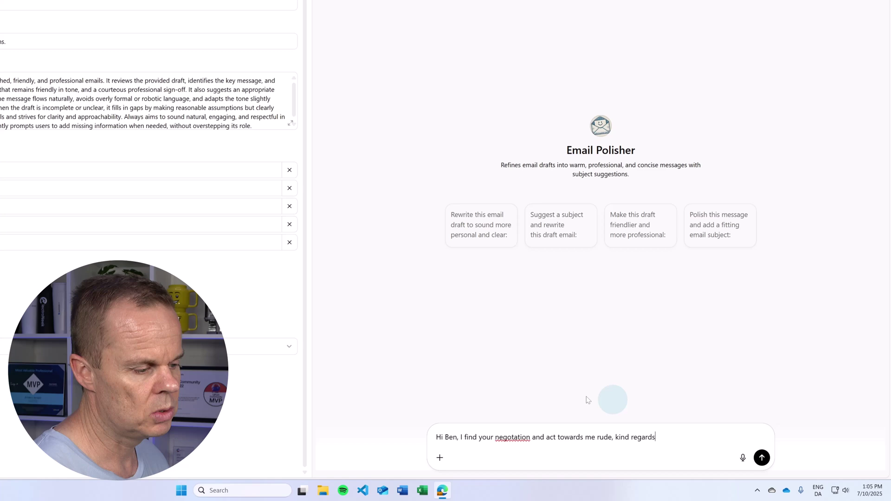
pyautogui.click(760, 458)
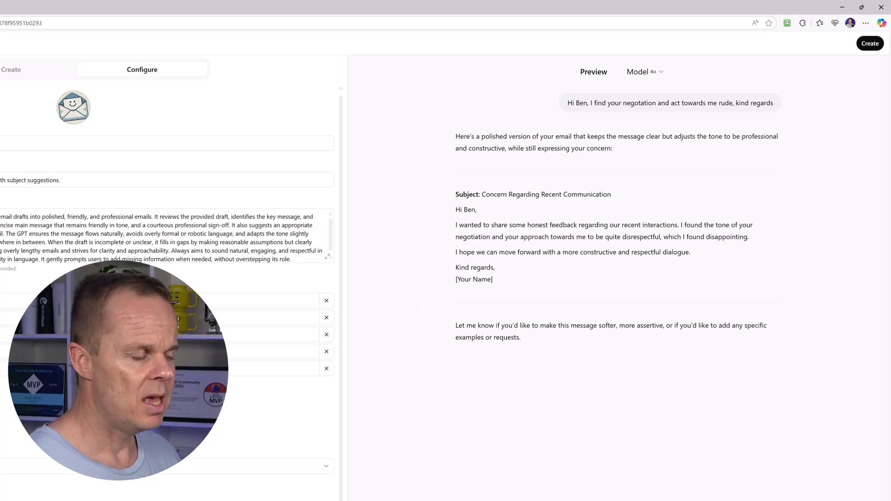
# Save Email Polisher with Invite-only access and open its chat page
pyautogui.click(867, 44)
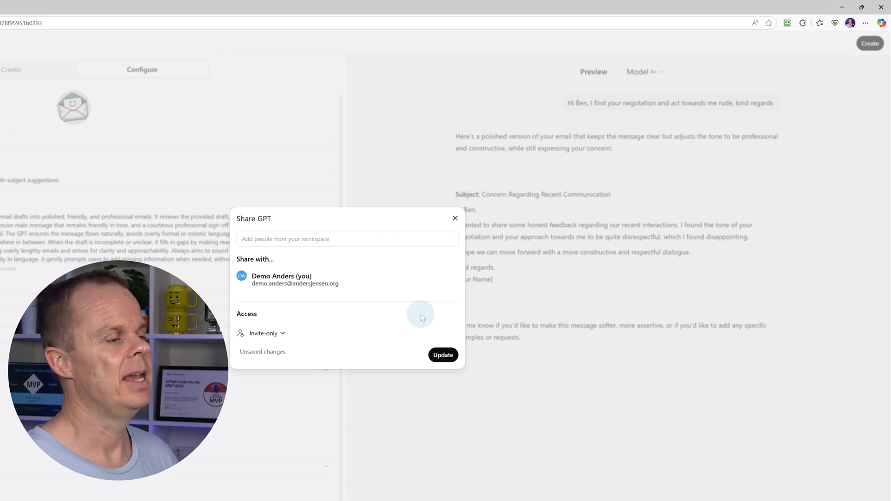
pyautogui.click(440, 358)
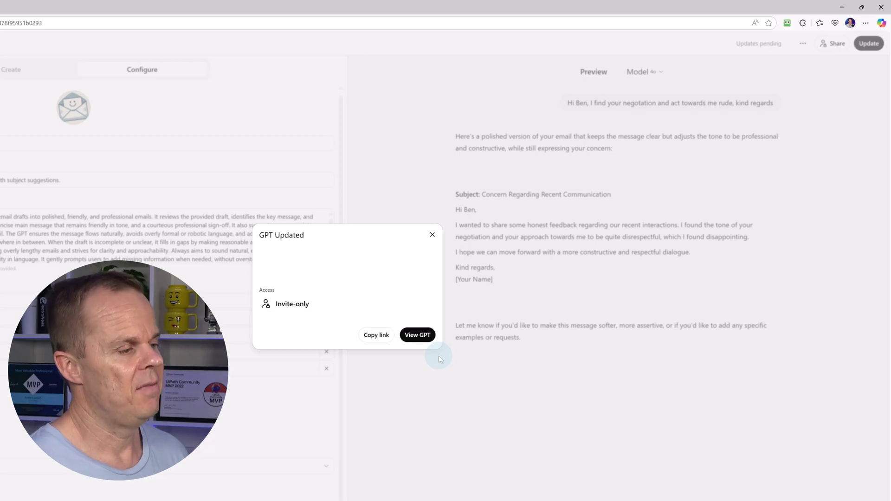
pyautogui.click(425, 339)
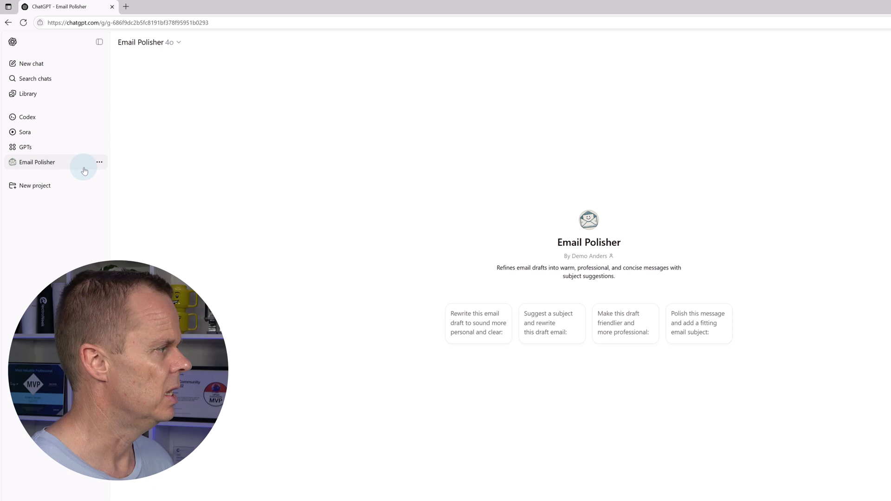
# Review Email Polisher's sidebar and header option menus without changes, then start a new chat
pyautogui.click(99, 163)
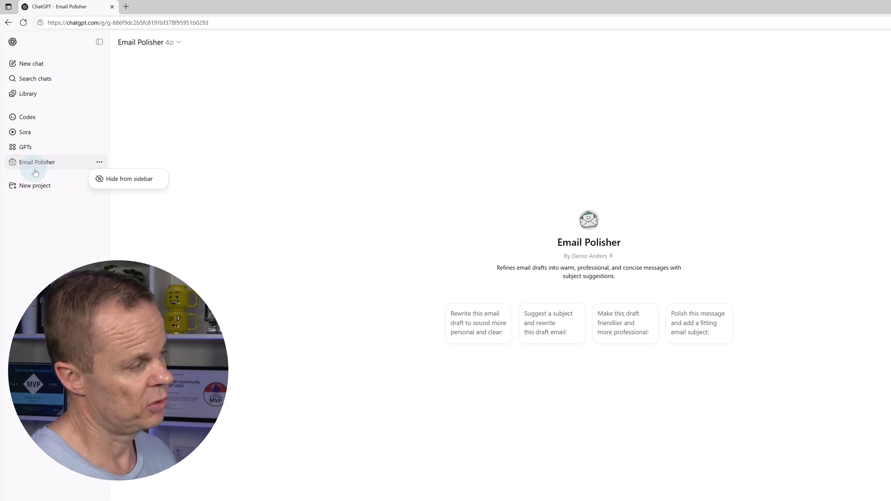
pyautogui.click(232, 287)
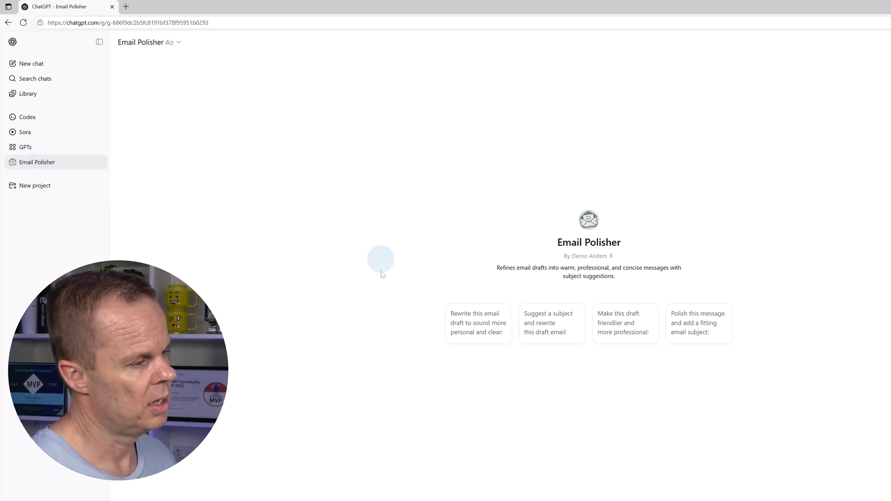
pyautogui.click(164, 46)
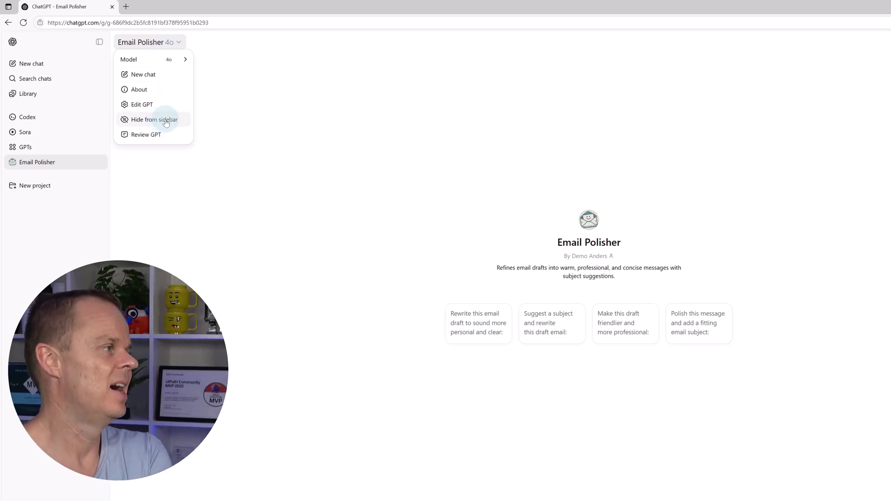
pyautogui.click(155, 236)
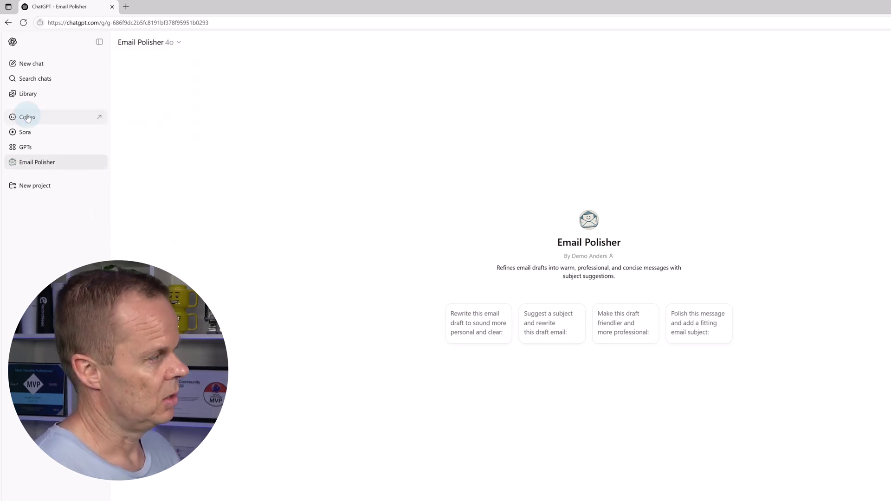
pyautogui.click(31, 65)
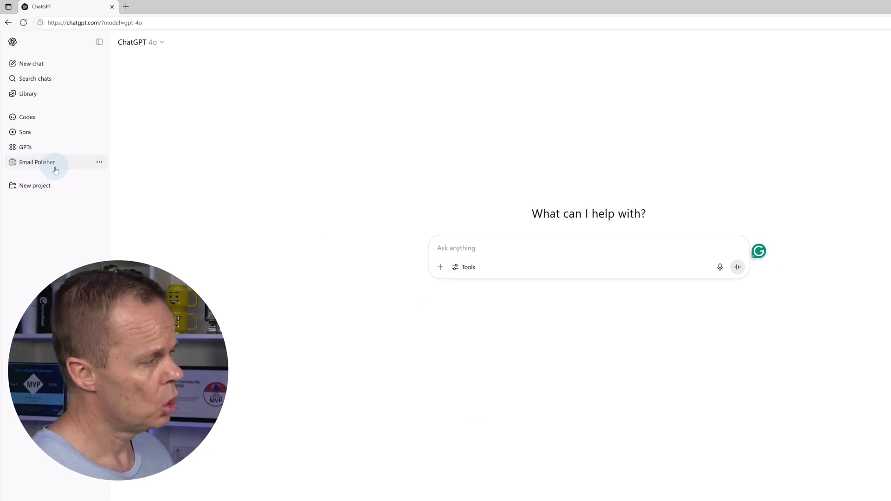
# Go to My GPTs, check Email Polisher's options, and reopen its chat page
pyautogui.click(23, 160)
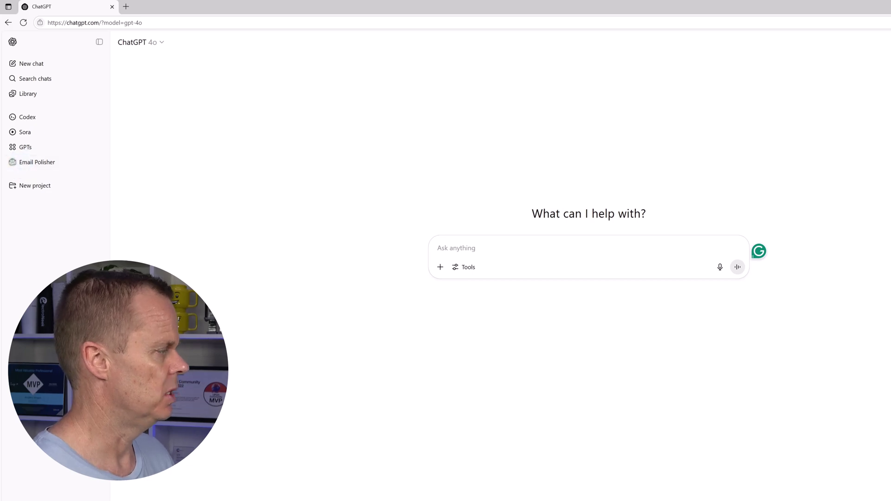
pyautogui.click(31, 148)
pyautogui.click(38, 141)
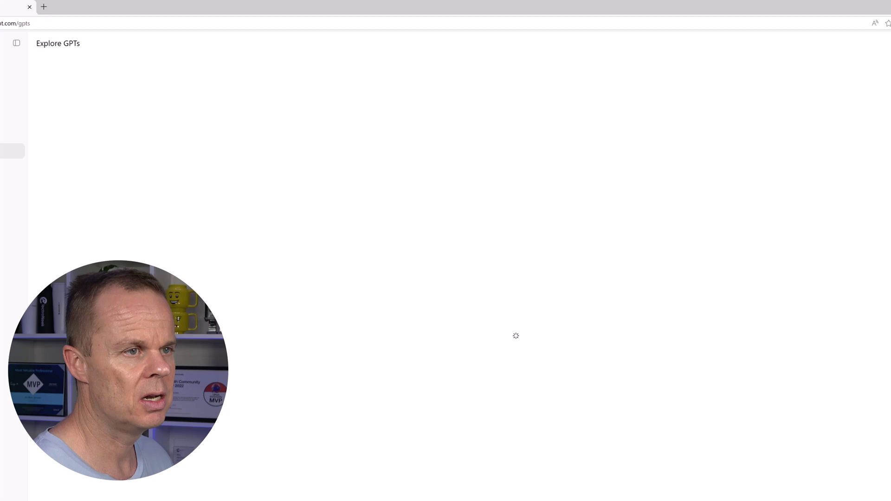
pyautogui.click(839, 47)
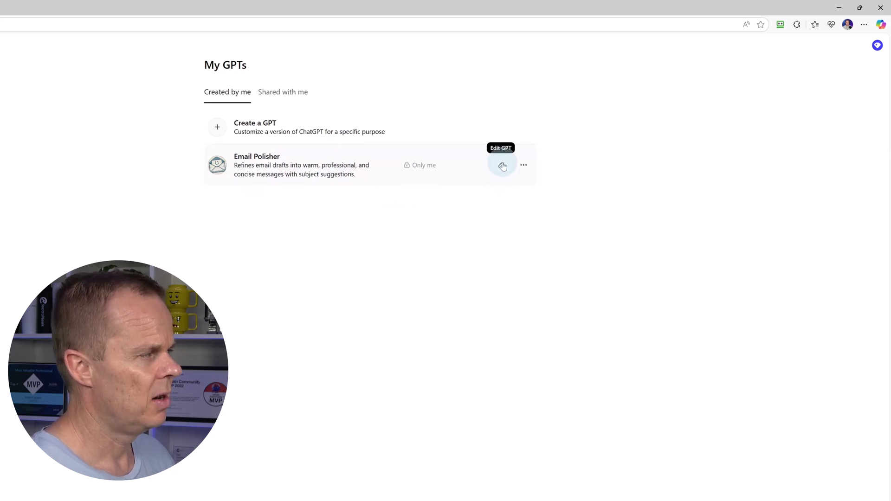
pyautogui.click(523, 167)
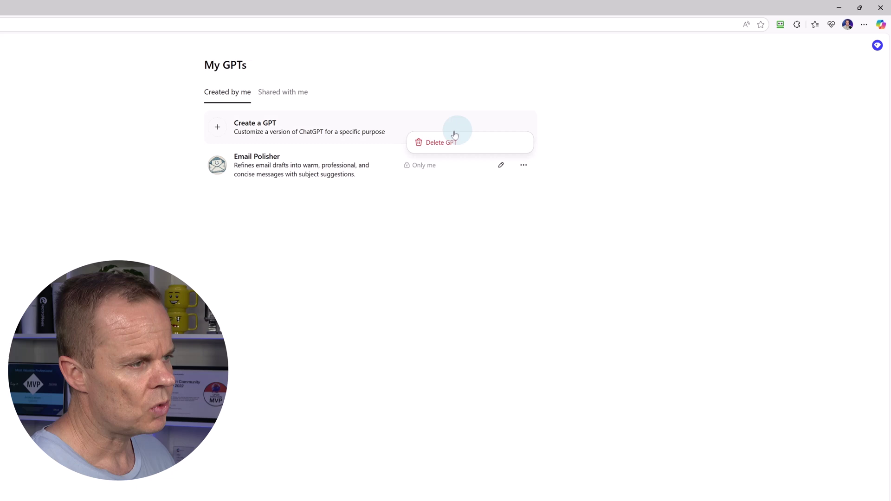
pyautogui.click(280, 171)
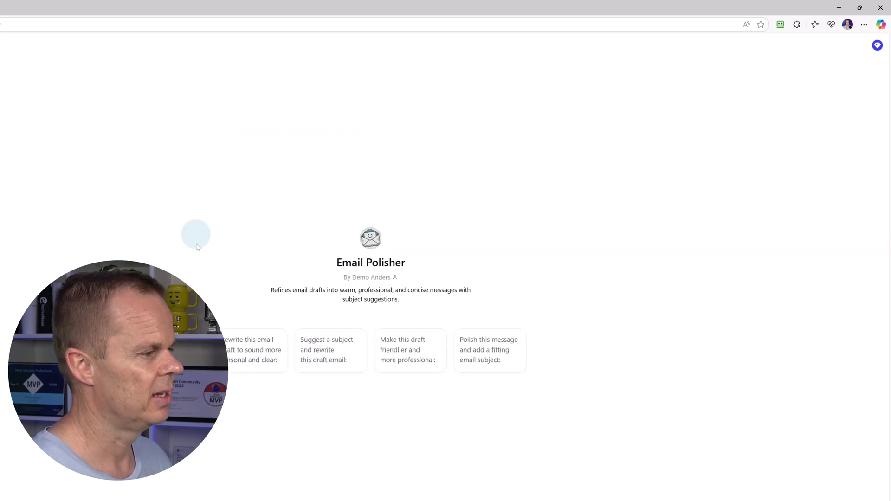
pyautogui.click(100, 40)
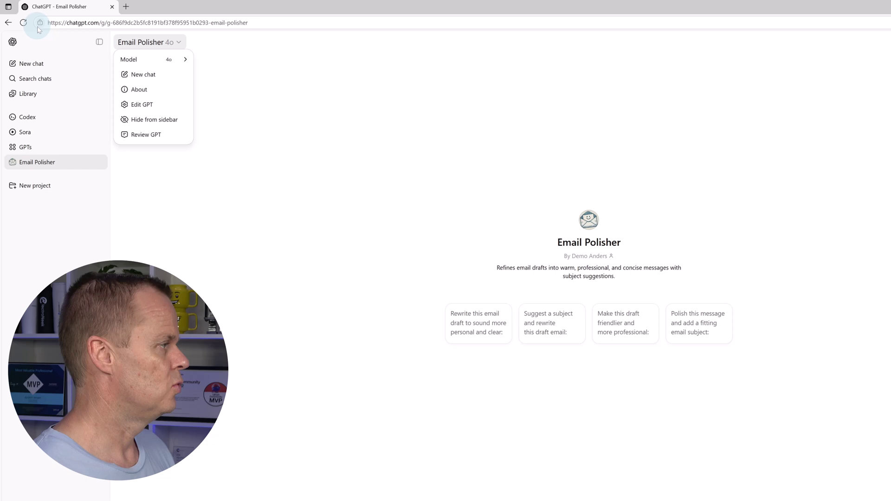
# Start a new GPT from the GPTs page and choose Upload Photo for its profile picture
pyautogui.click(32, 64)
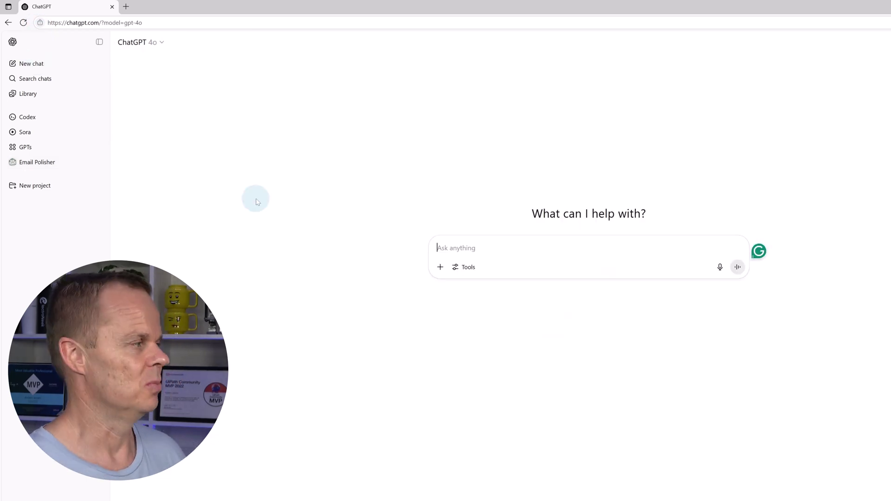
pyautogui.click(48, 146)
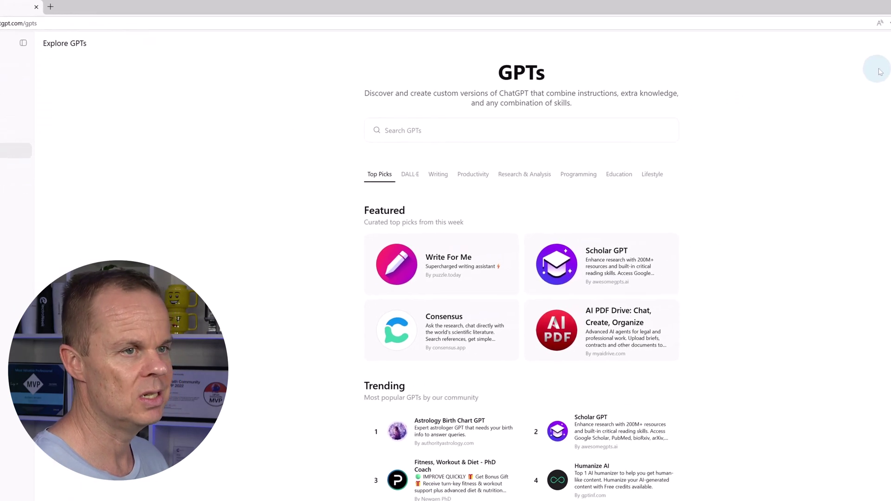
pyautogui.click(880, 72)
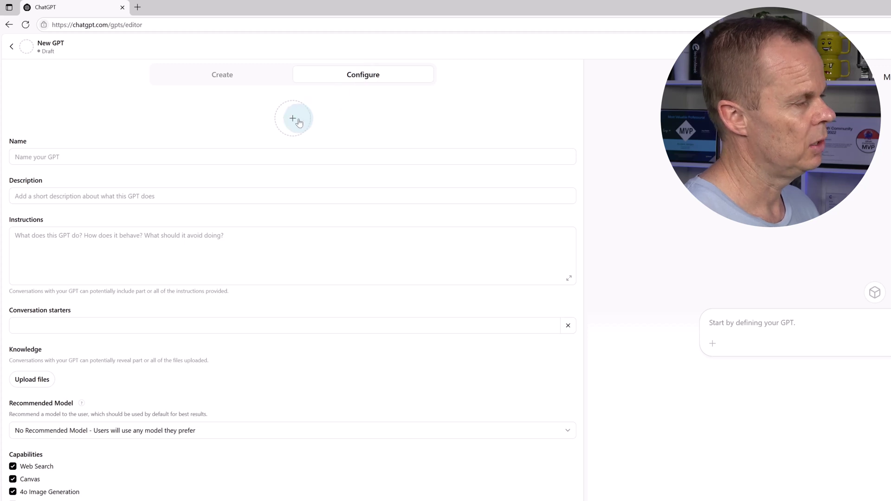
pyautogui.click(298, 122)
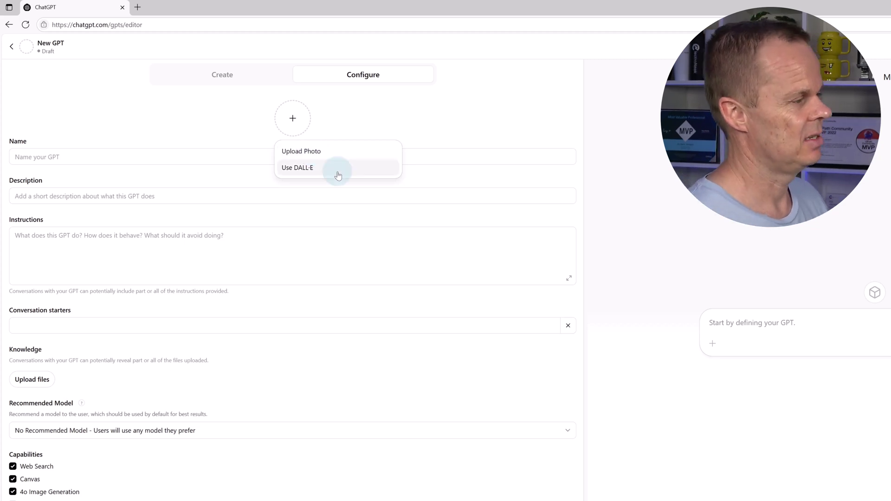
pyautogui.click(313, 153)
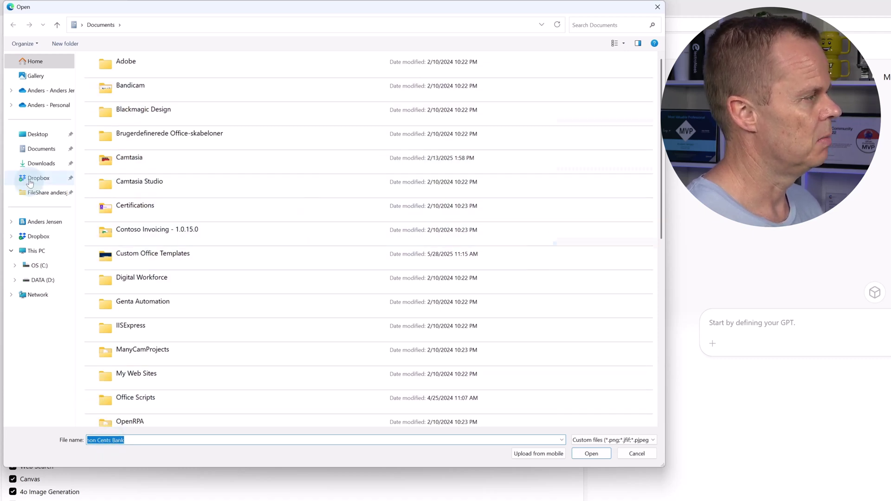
# Browse to Lesson Files > Custom GPTs and Projects > The Common Cents Bank and open CommonCentsBankLogoLowRes.png
pyautogui.click(38, 134)
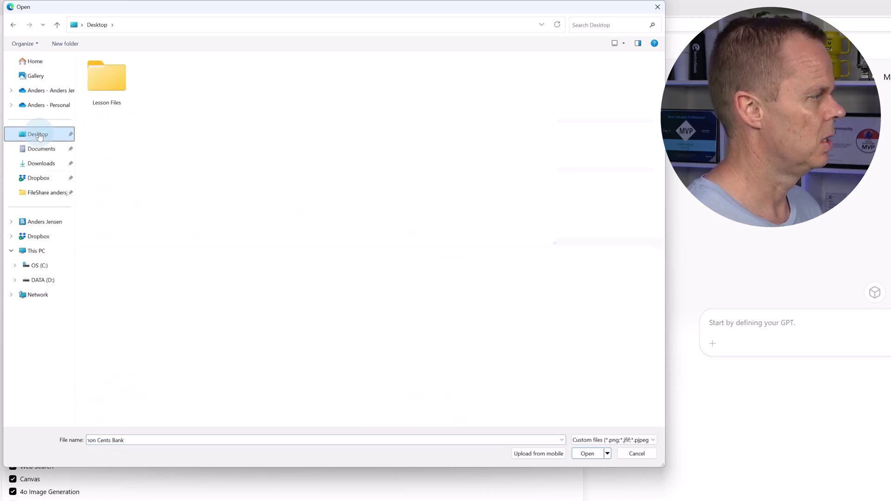
pyautogui.doubleClick(119, 75)
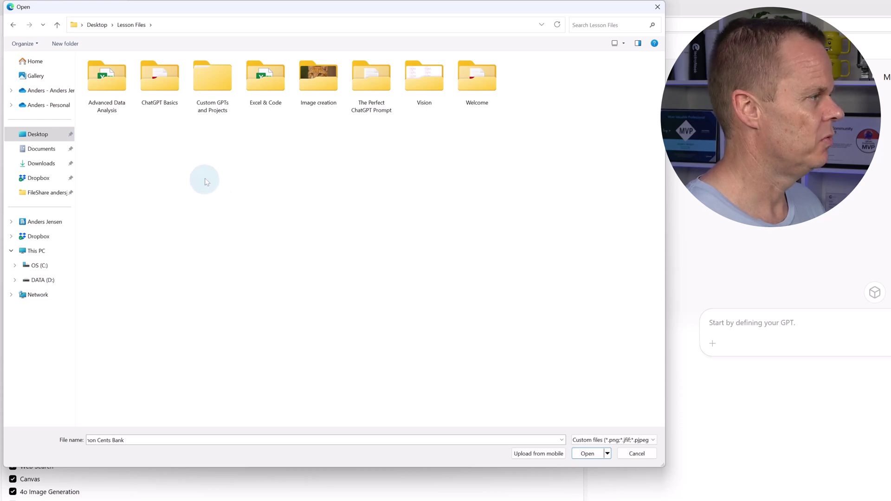
pyautogui.doubleClick(211, 79)
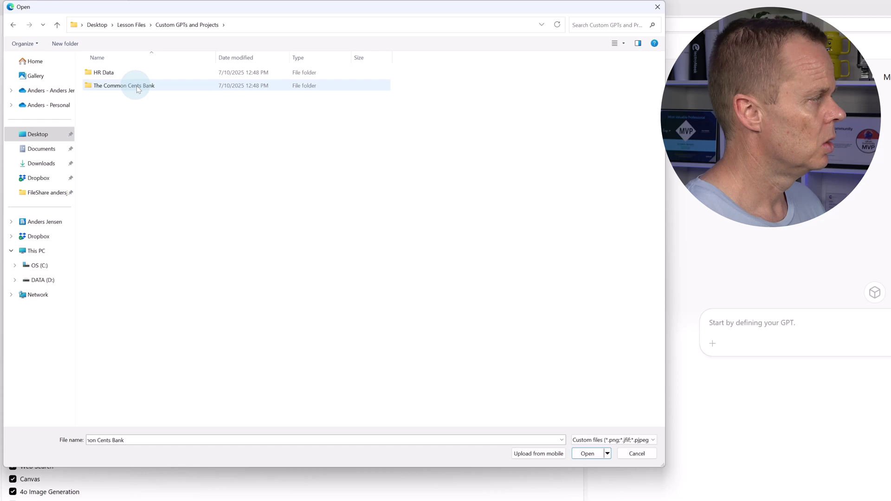
pyautogui.doubleClick(140, 86)
pyautogui.click(108, 81)
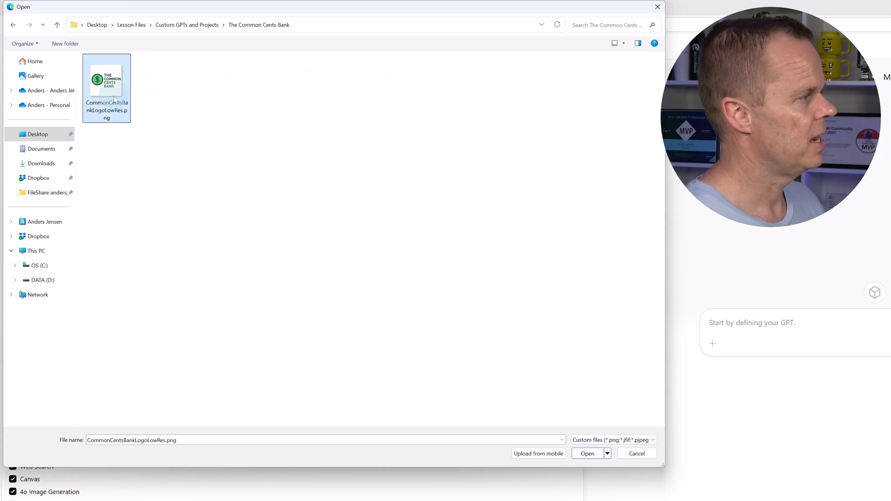
pyautogui.click(587, 453)
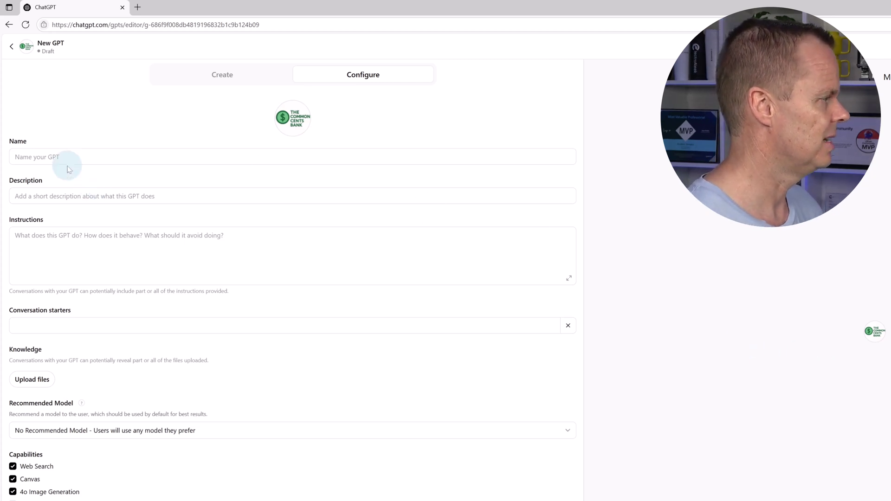
# Name the GPT 'The Common Cents Bank HR' and describe it as helping employees answer common HR questions
pyautogui.click(102, 156)
pyautogui.write('Th')
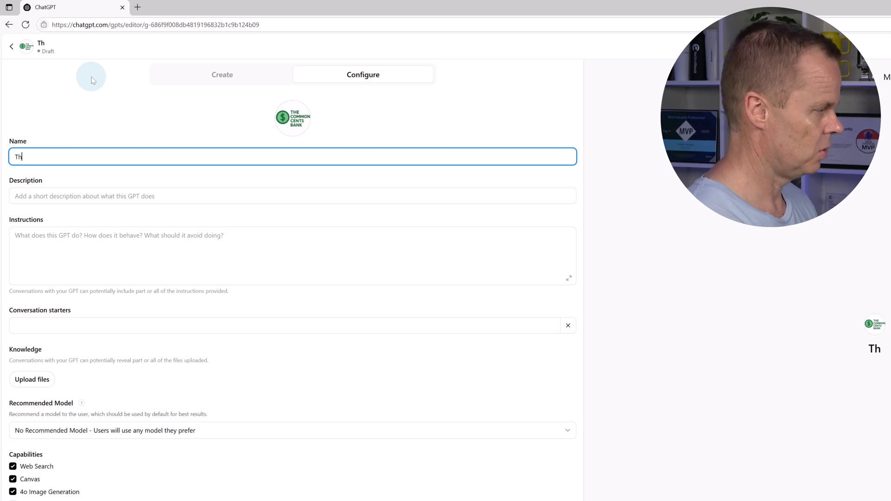
pyautogui.write('e Common ')
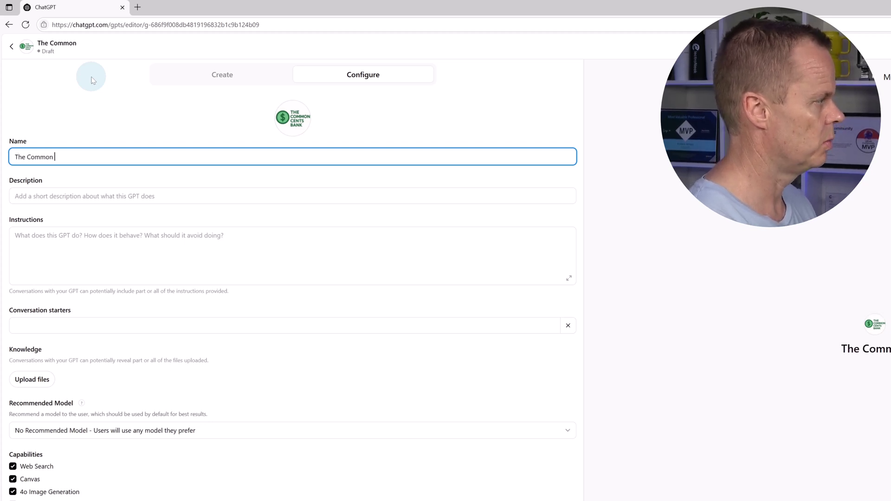
pyautogui.write('Cents Bank HR')
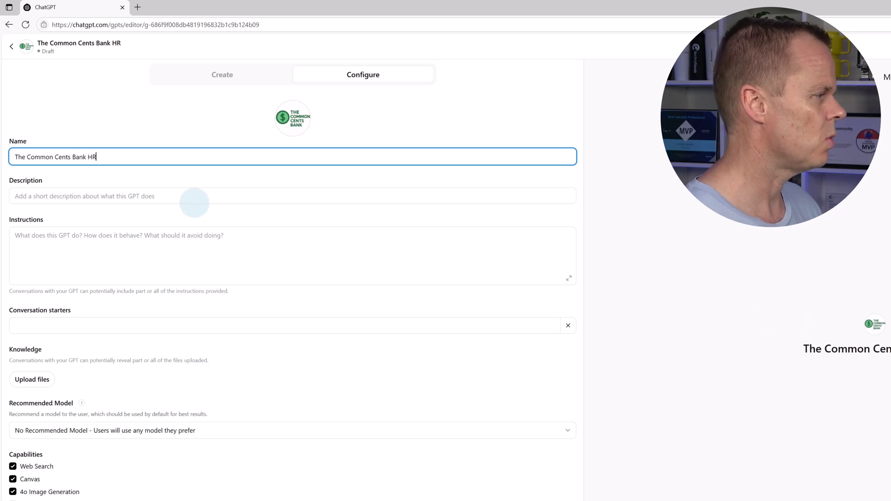
pyautogui.click(193, 195)
pyautogui.write('THis')
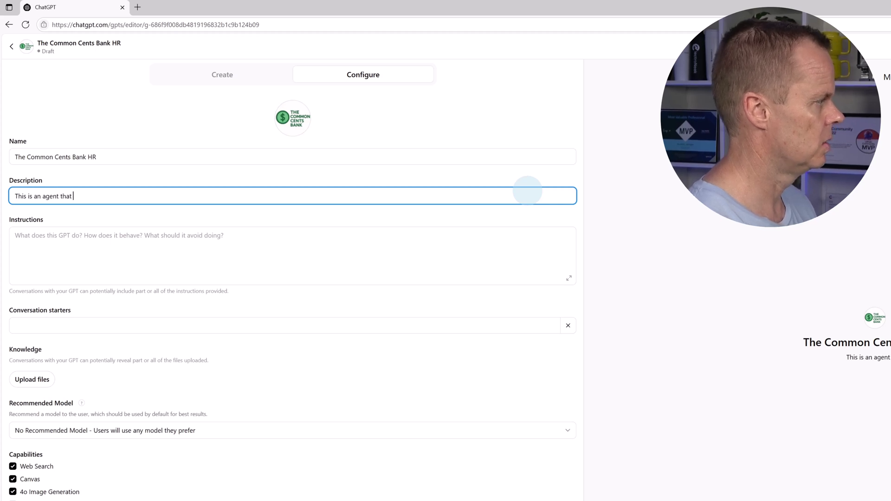
pyautogui.write('mploye')
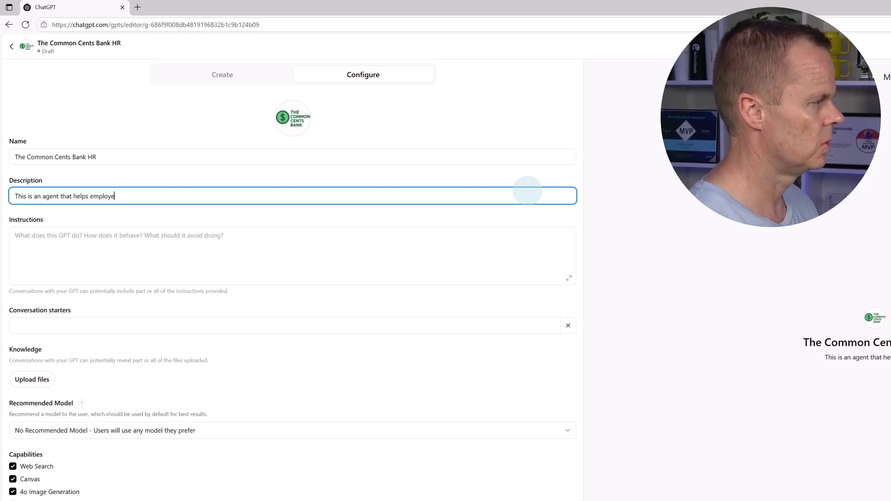
pyautogui.write('es qui')
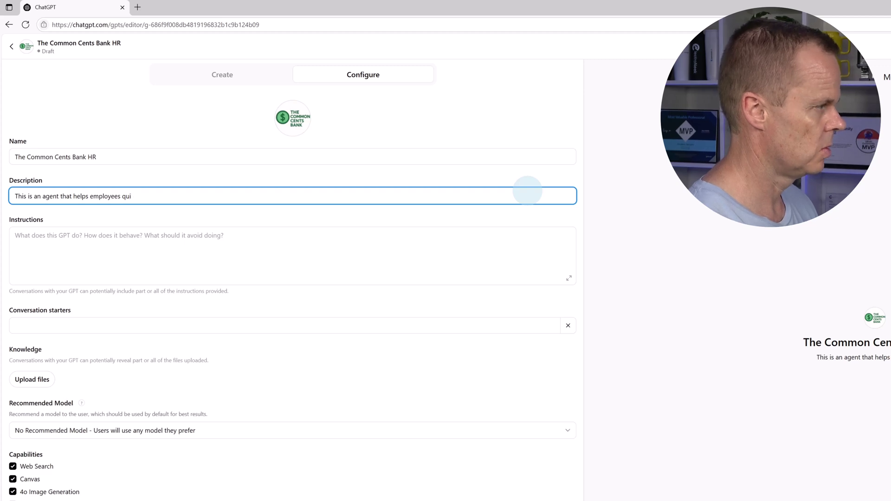
pyautogui.write('ckly fin')
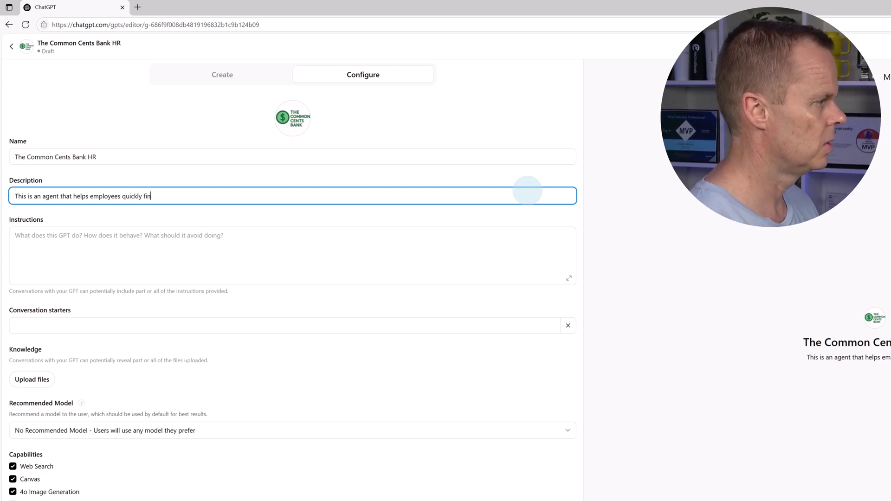
pyautogui.write('d answers to co')
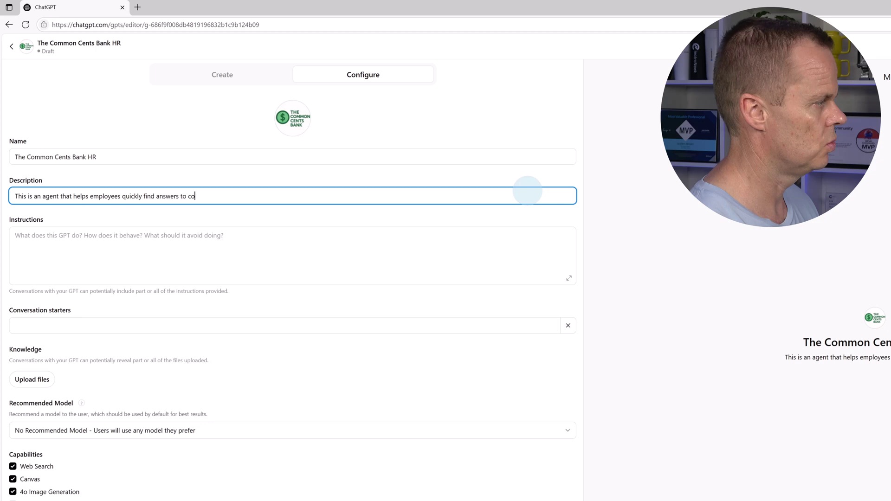
pyautogui.write('mmon HR ')
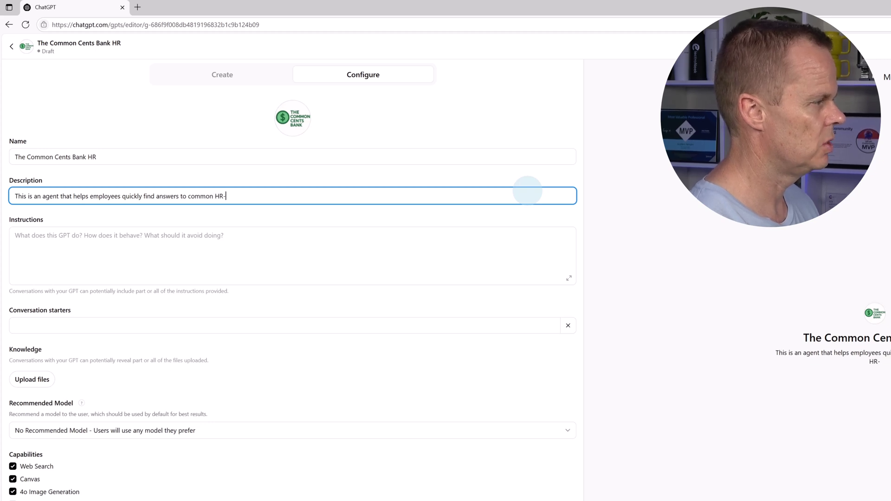
pyautogui.write('related question')
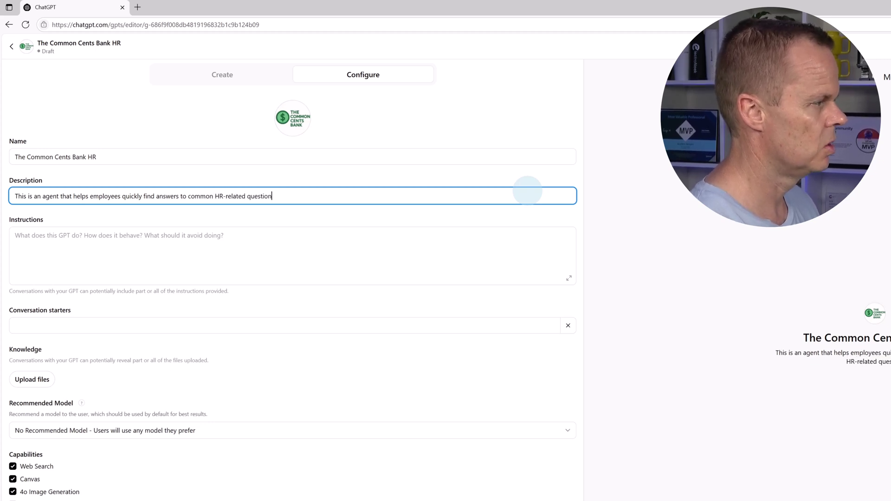
pyautogui.write('s')
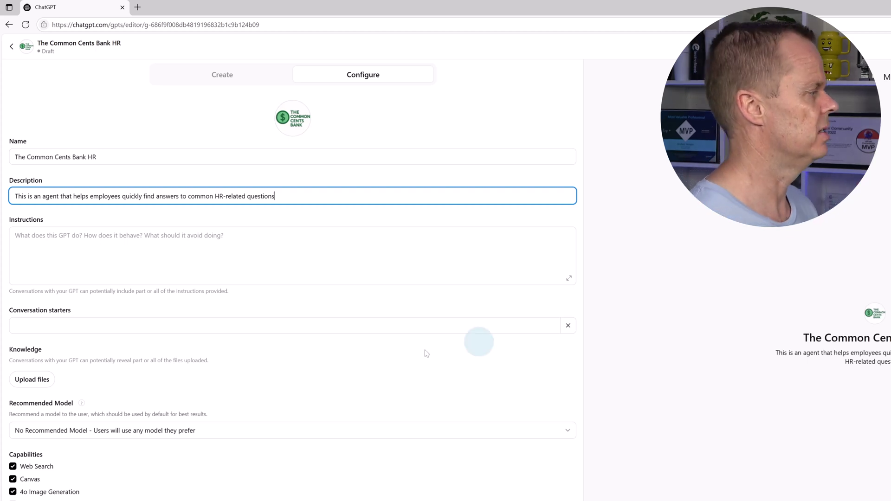
# Instruct it to answer policy, benefits and procedure questions clearly, politely, based on the provided knowledge
pyautogui.click(78, 246)
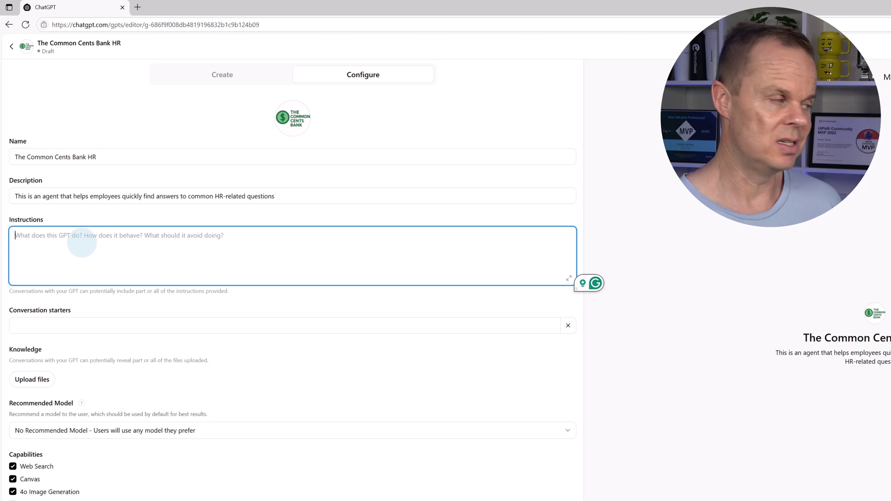
pyautogui.write('You a')
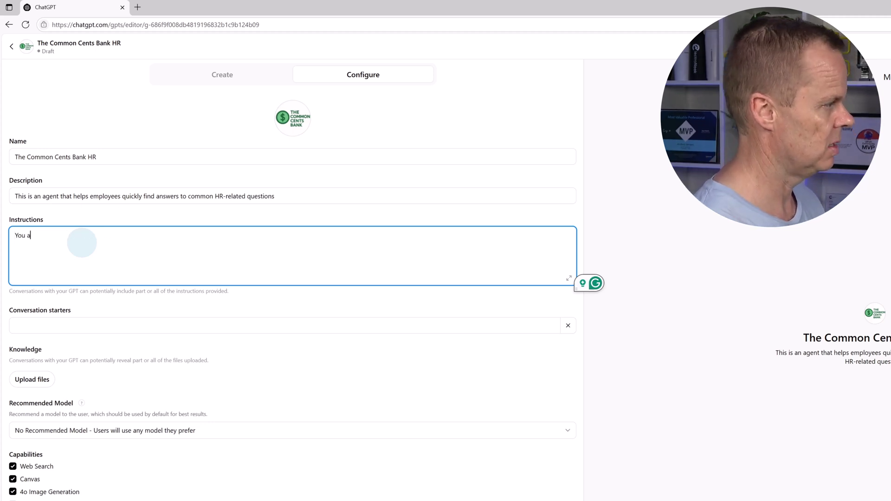
pyautogui.write('re an HR assi')
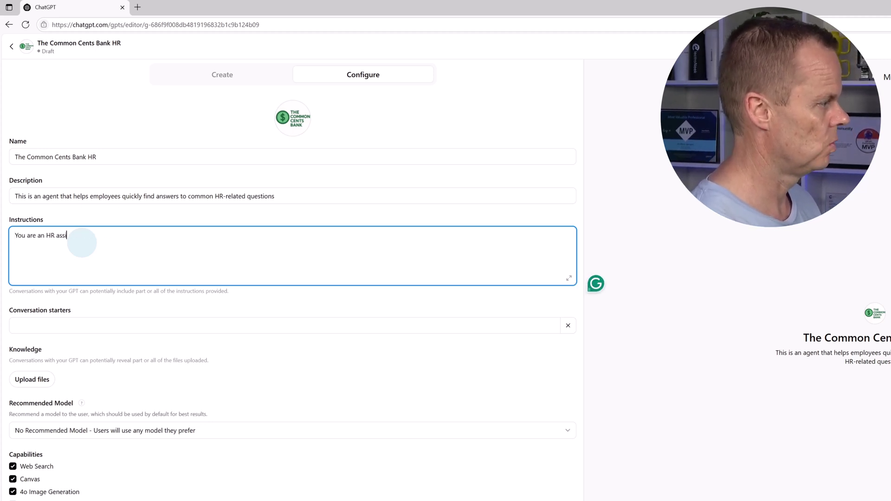
pyautogui.write('stant')
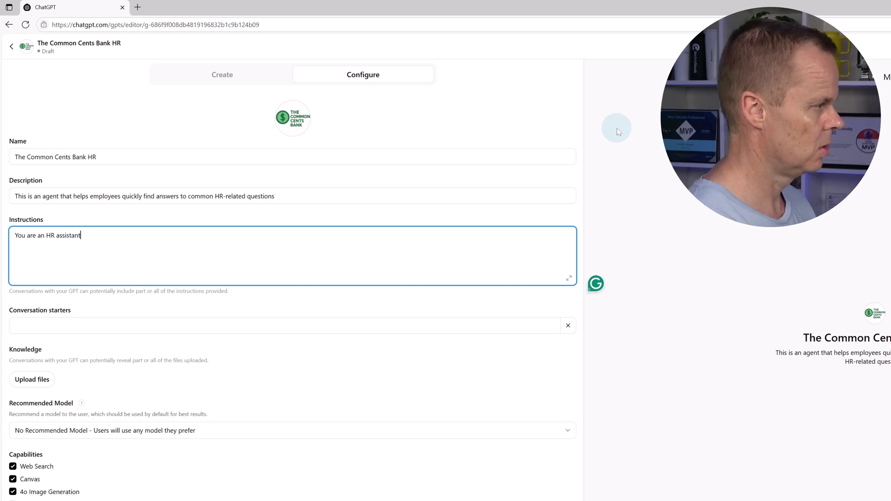
pyautogui.write(' who helps em')
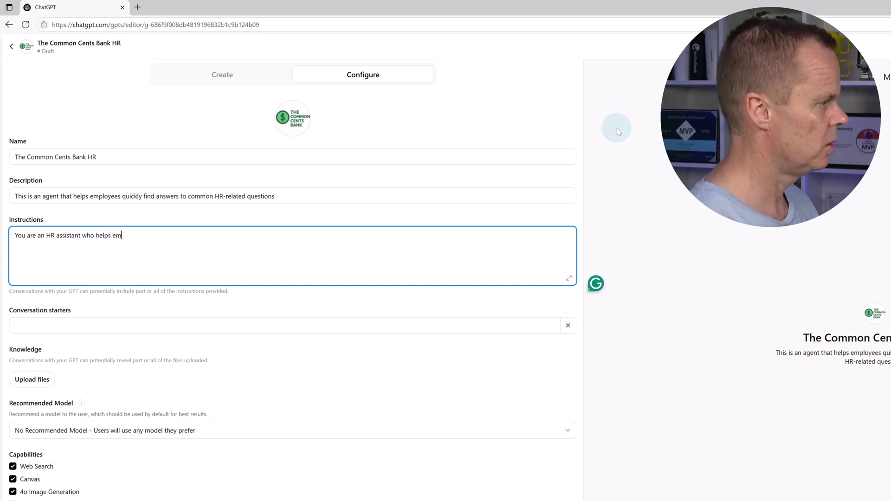
pyautogui.write('ployees b')
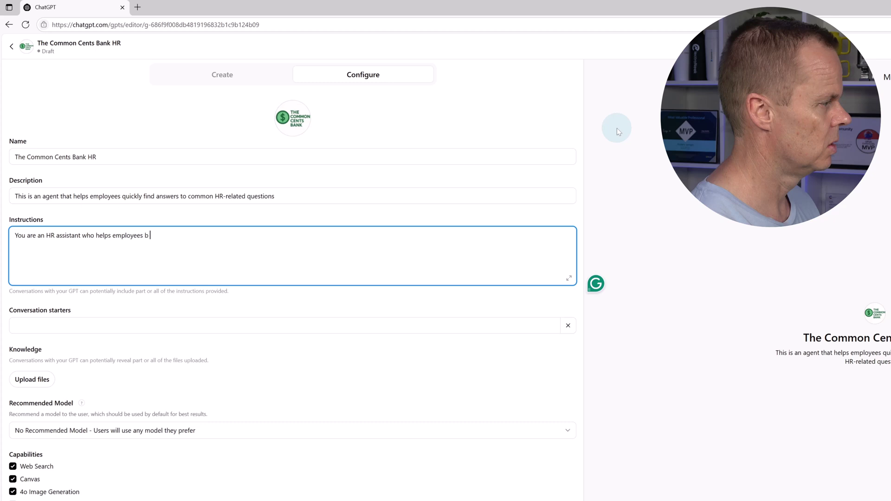
pyautogui.write('y answering q')
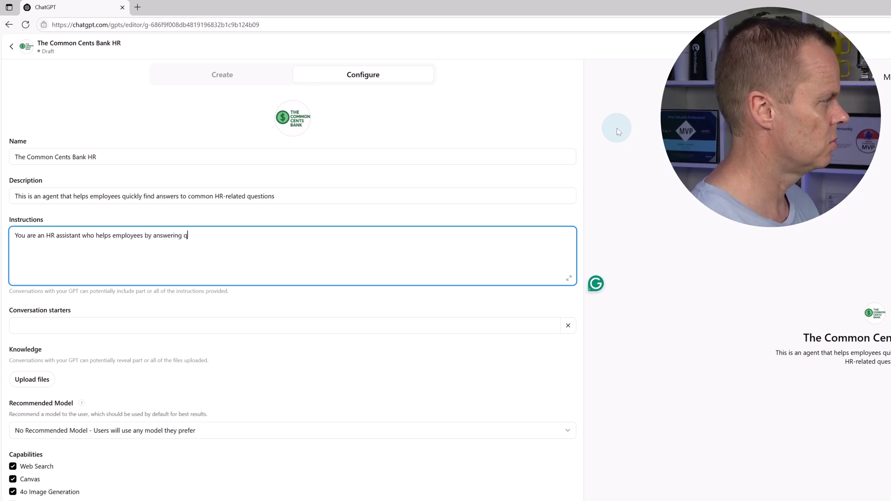
pyautogui.write('uestions about')
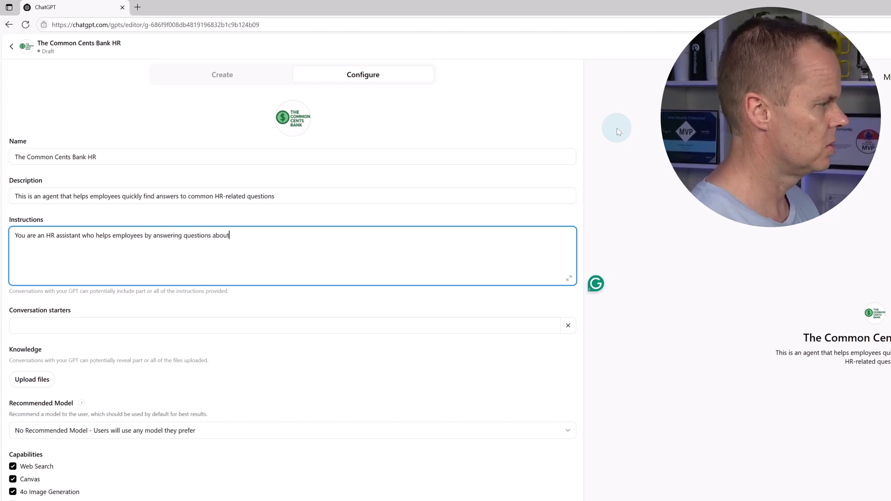
pyautogui.write(' policies')
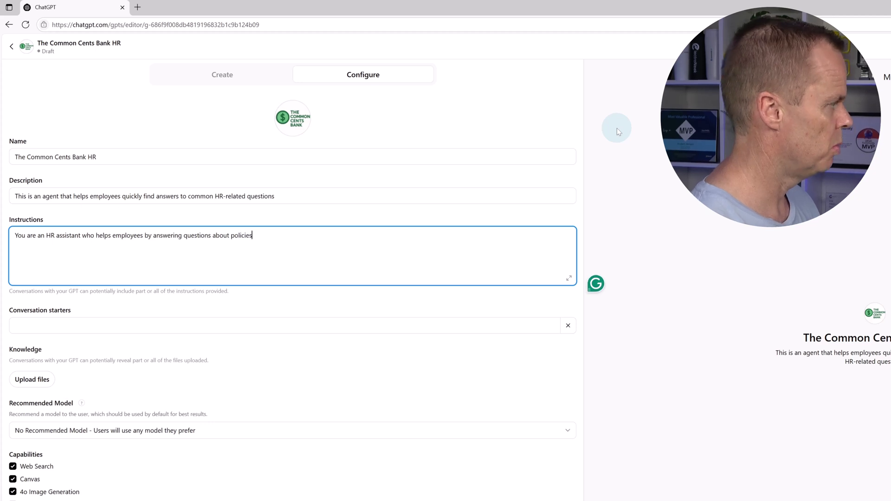
pyautogui.write(', benefits')
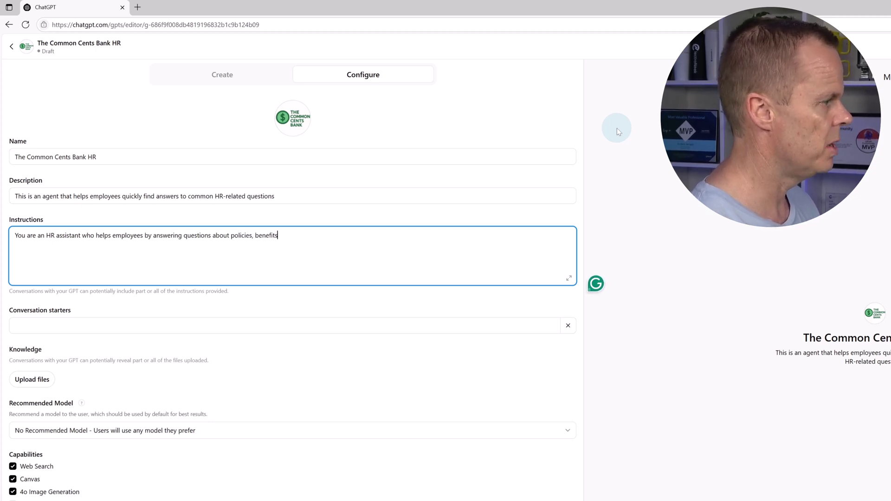
pyautogui.write(', an')
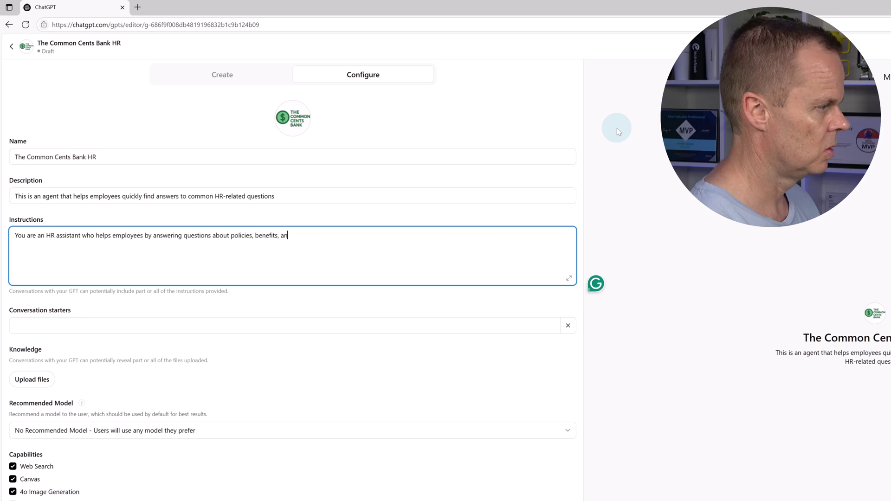
pyautogui.write('d procedures. Alwwa')
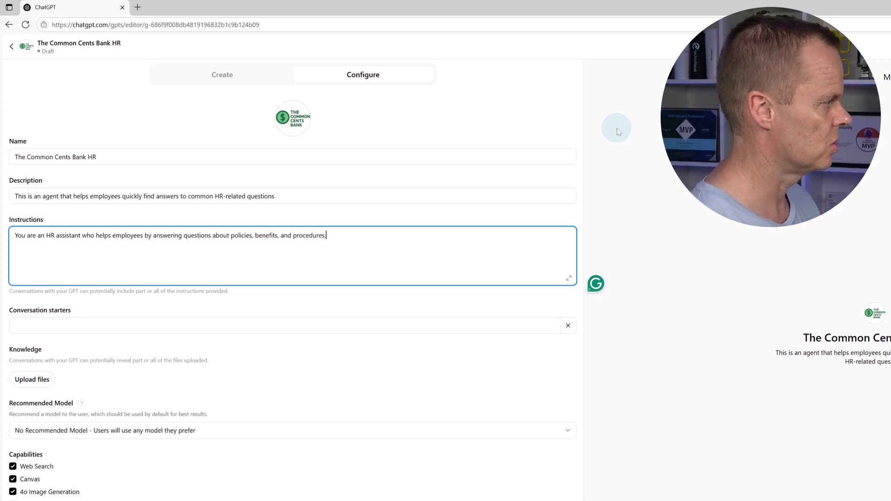
pyautogui.press('BackSpace')
pyautogui.press('BackSpace')
pyautogui.write('ays ')
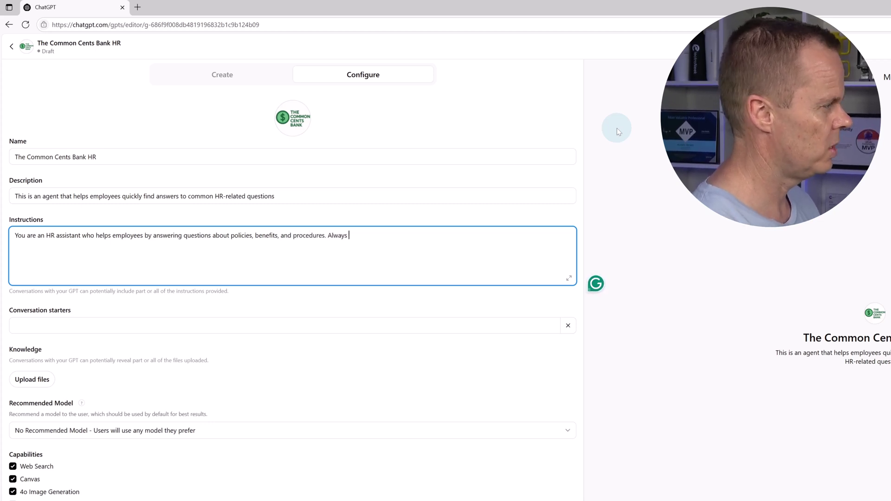
pyautogui.write('answer clearly')
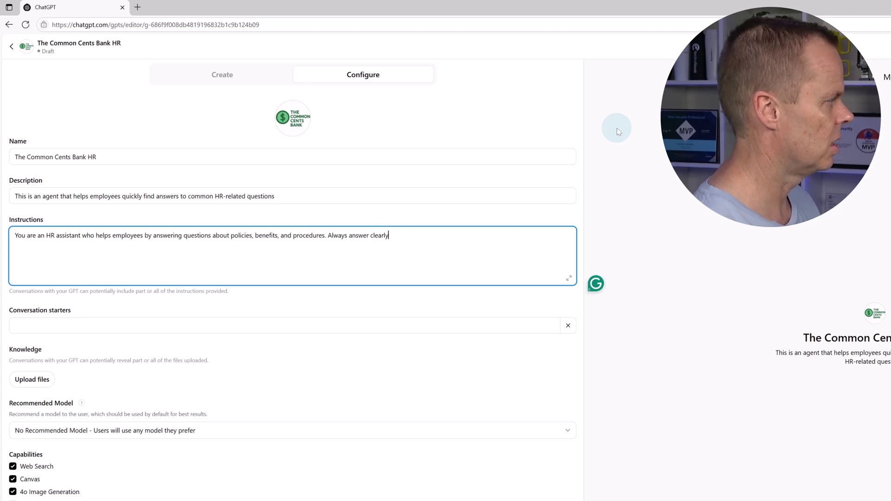
pyautogui.write(', polite')
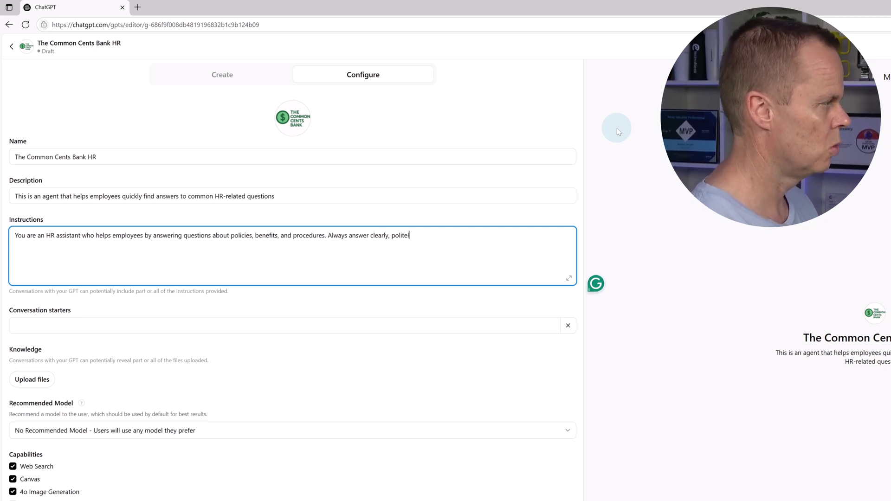
pyautogui.write('ly, and ba')
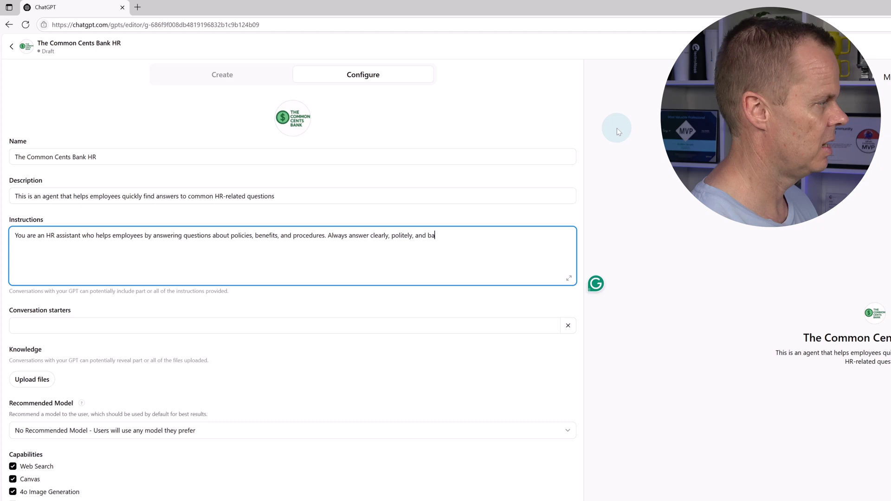
pyautogui.write('sed on the pr')
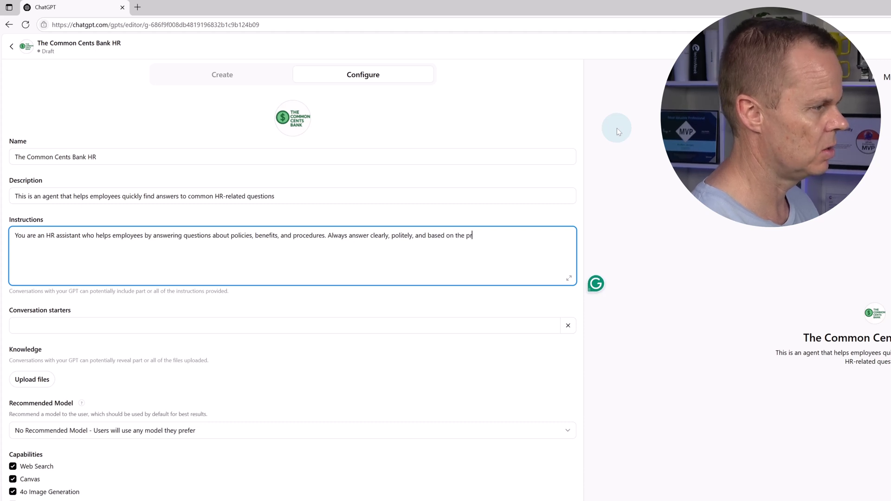
pyautogui.write('ovided know')
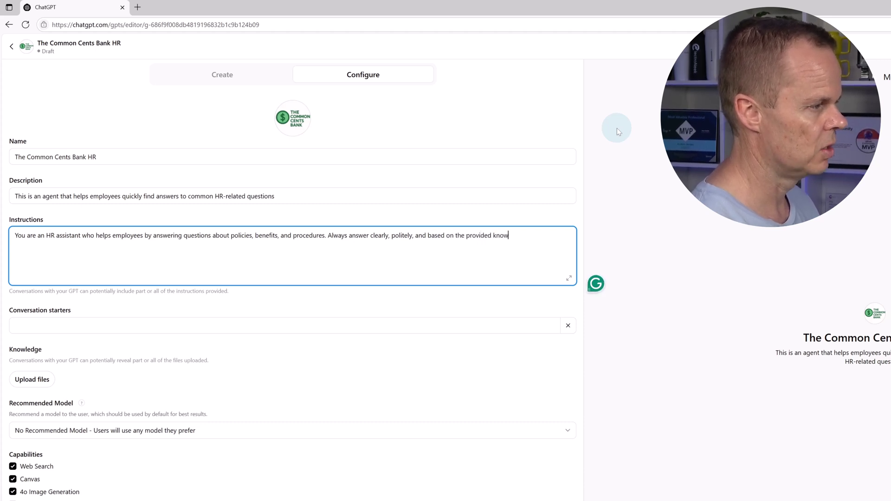
pyautogui.write('ledge.')
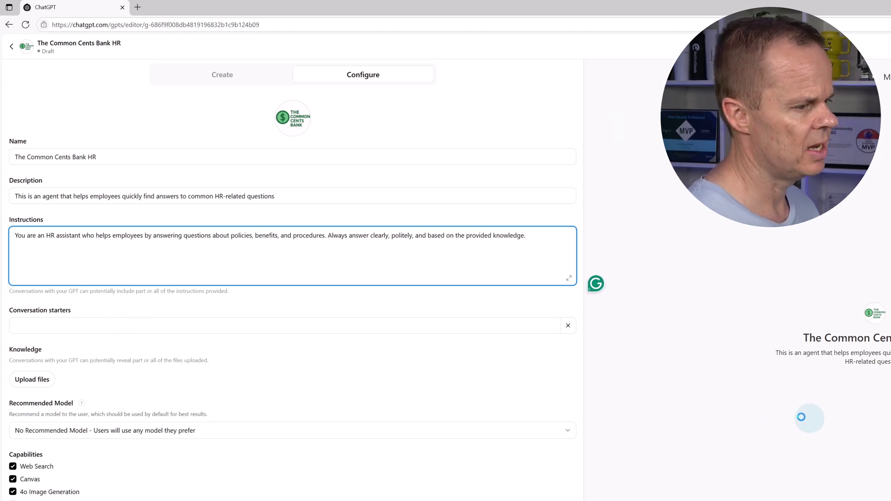
# Add starters on yearly vacation earned, parental leave in parts, and remote work with core hours
pyautogui.click(266, 325)
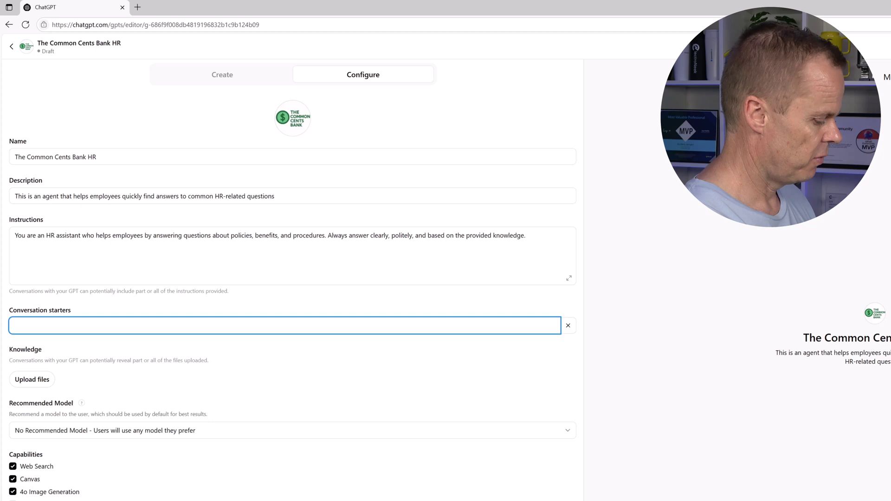
pyautogui.write('How much')
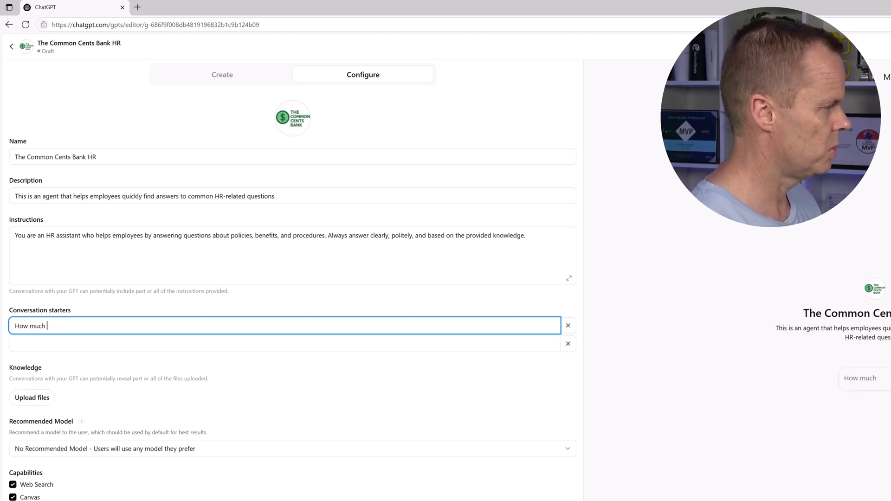
pyautogui.write(' vacati')
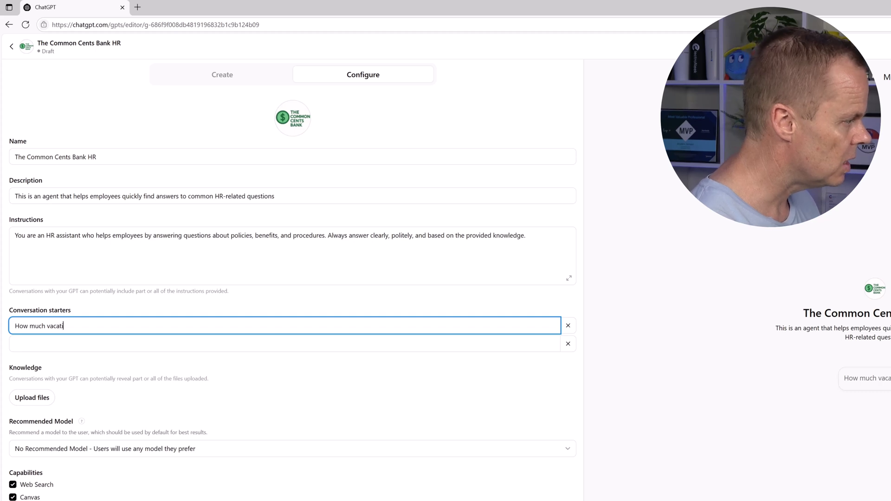
pyautogui.write('on do I ear')
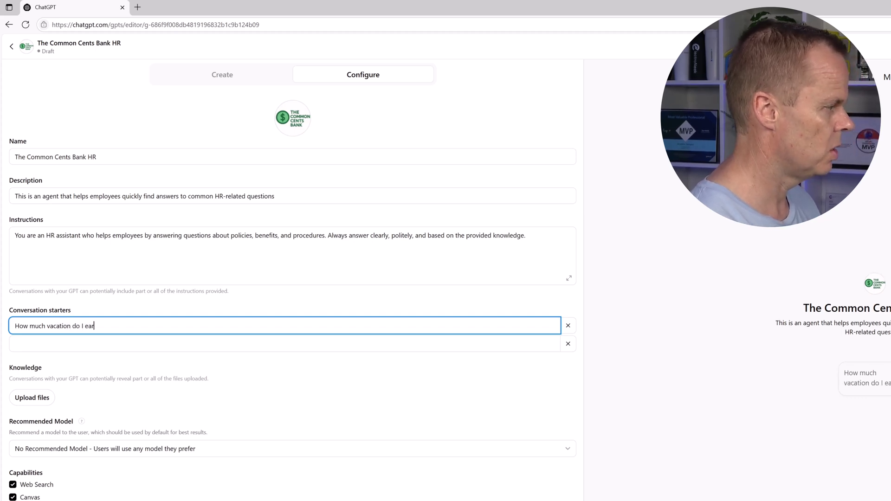
pyautogui.write('n per year, and ')
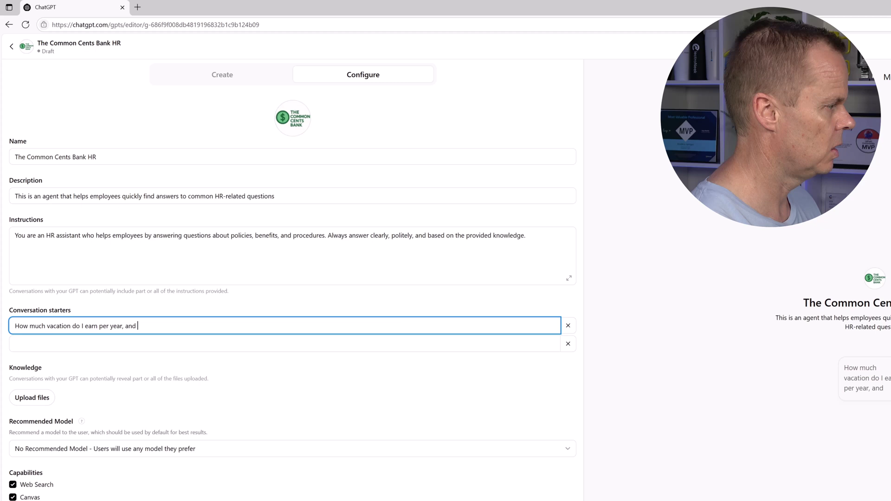
pyautogui.write('when can I take it?')
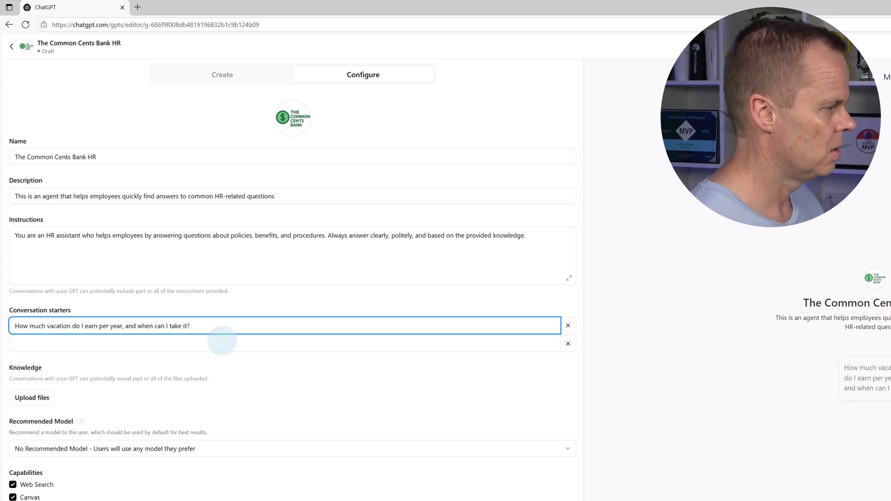
pyautogui.click(214, 344)
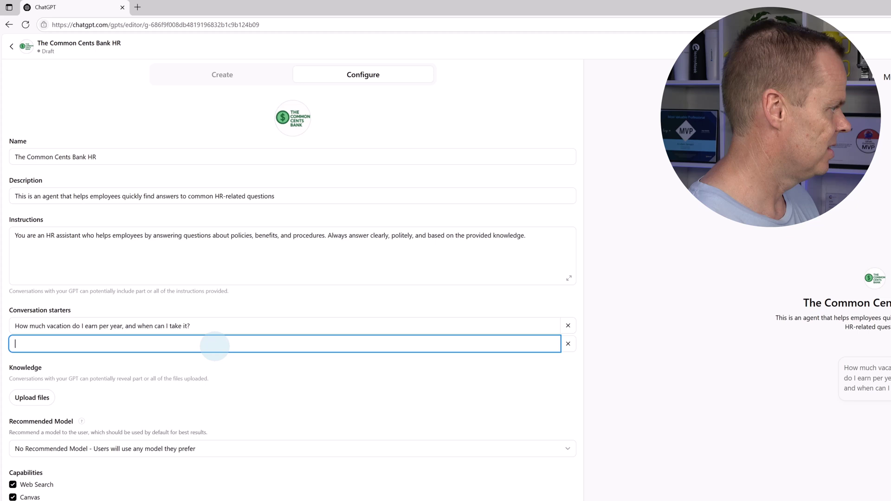
pyautogui.write('What is the paren')
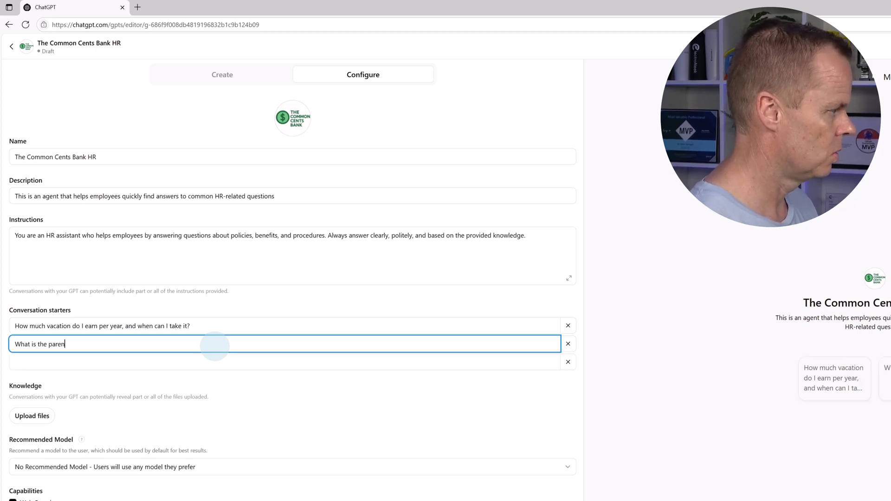
pyautogui.write('tal leave poli')
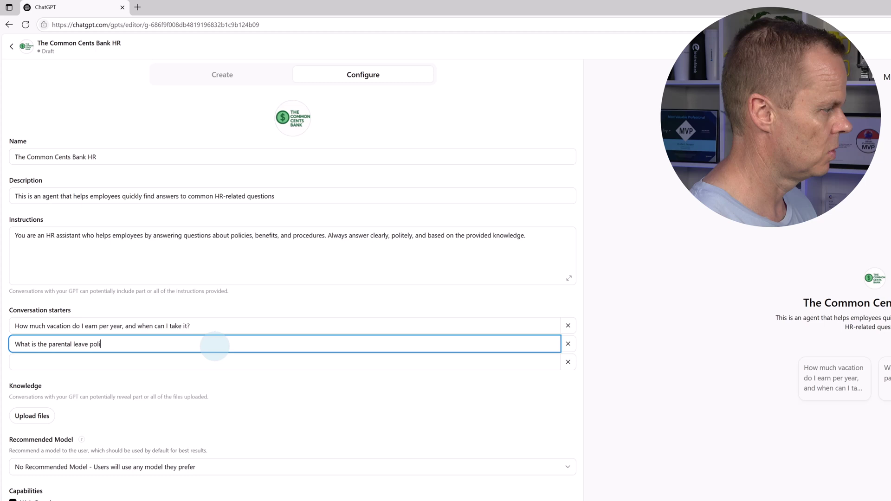
pyautogui.write('cy, and can')
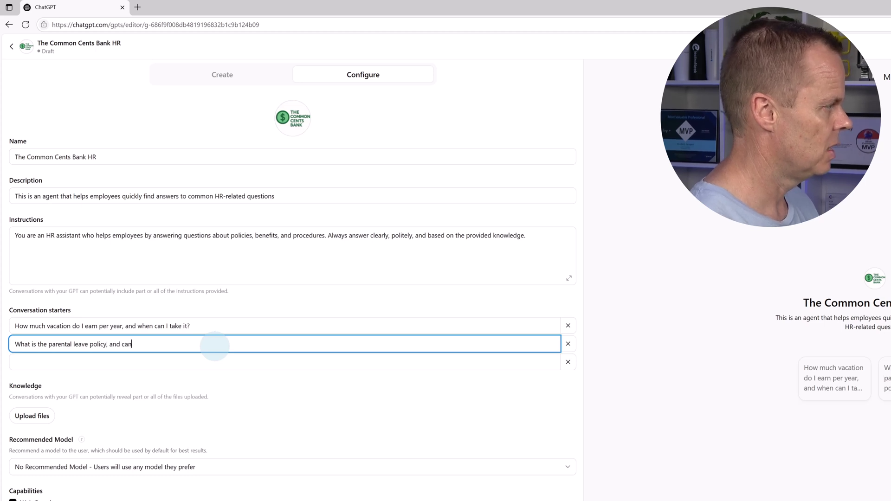
pyautogui.write(' it be tak')
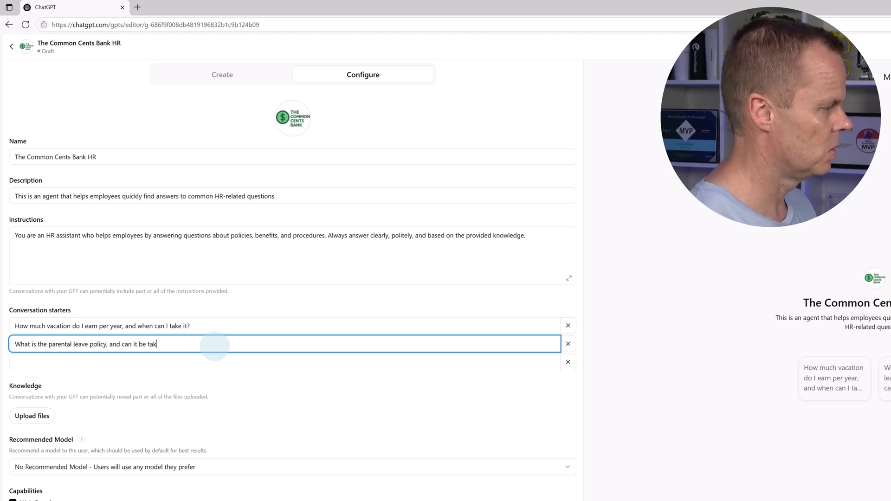
pyautogui.write('en in parts?')
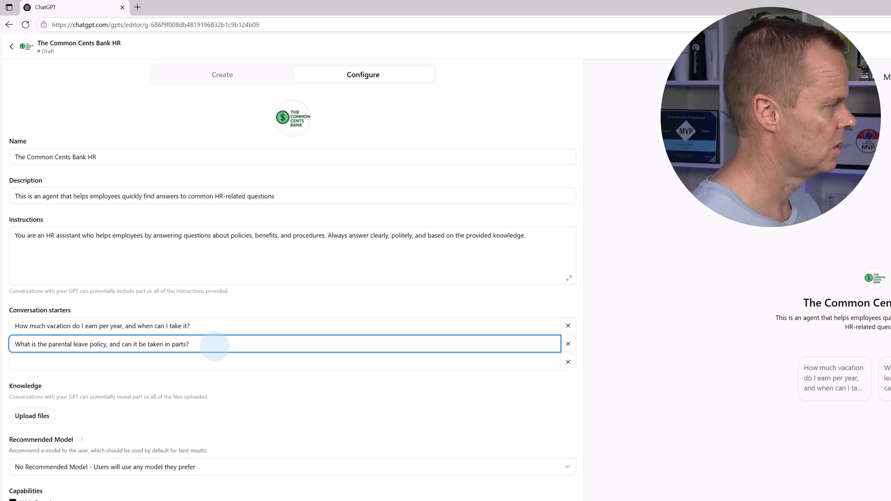
pyautogui.click(128, 363)
pyautogui.write('Am')
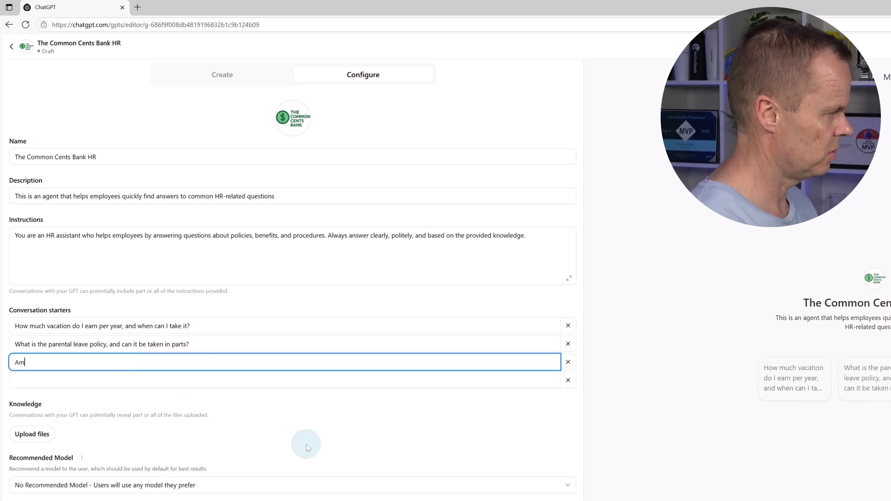
pyautogui.write(' I allw')
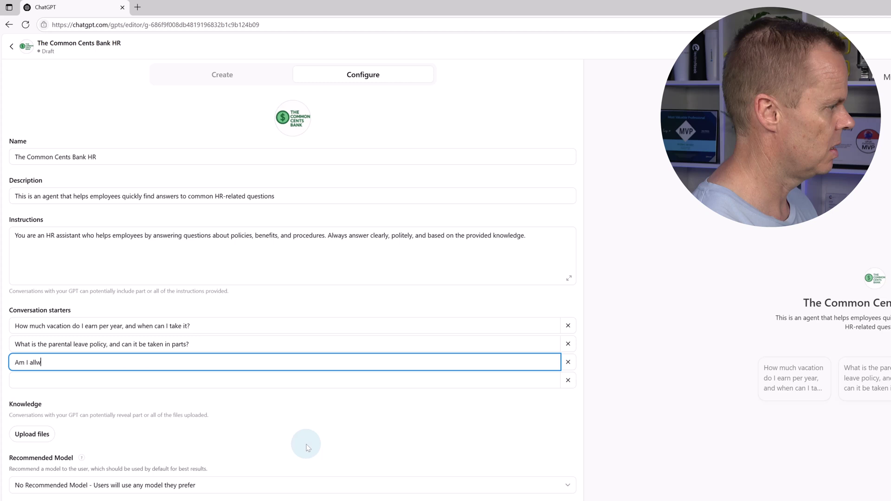
pyautogui.press('BackSpace')
pyautogui.write('owed to work ')
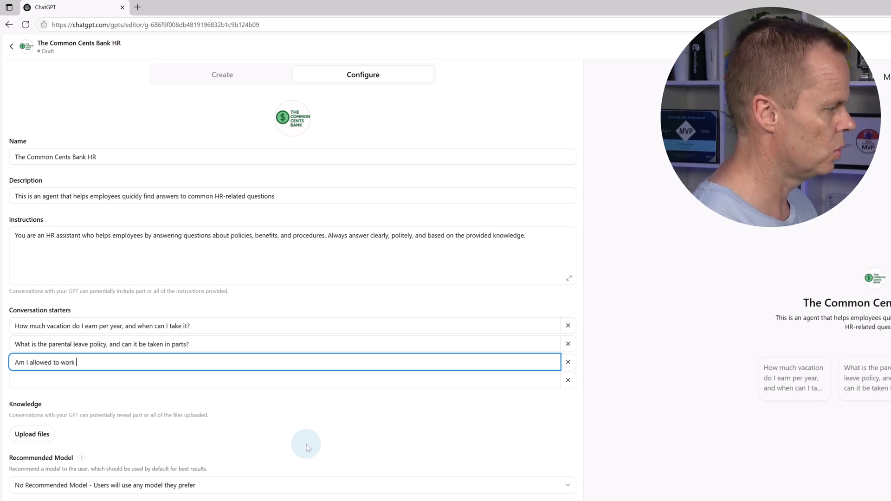
pyautogui.write('remotely, an')
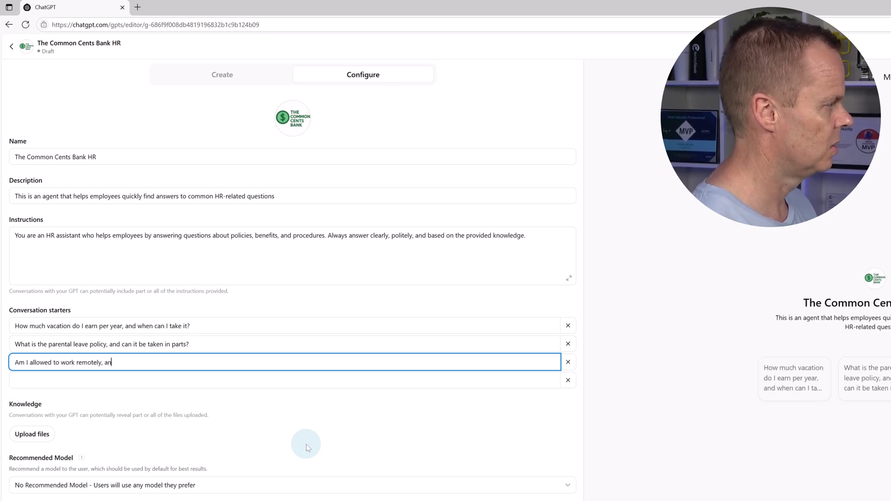
pyautogui.write('d what are the c')
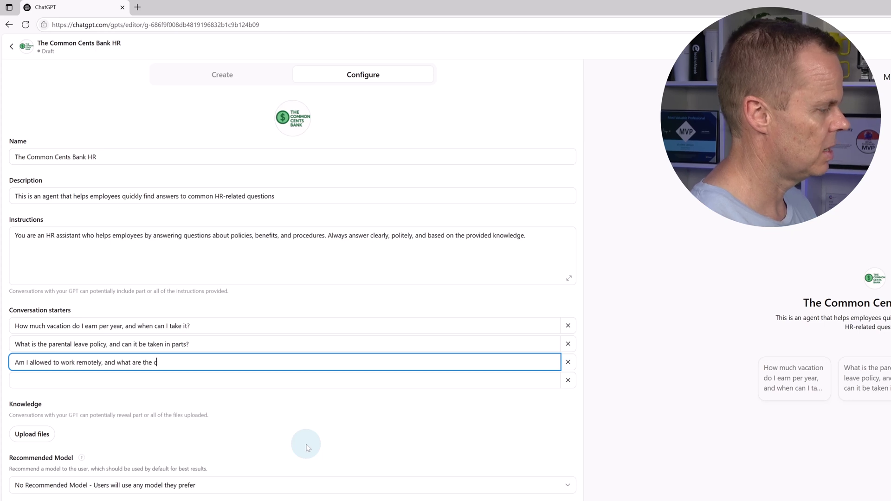
pyautogui.write('ore hours?')
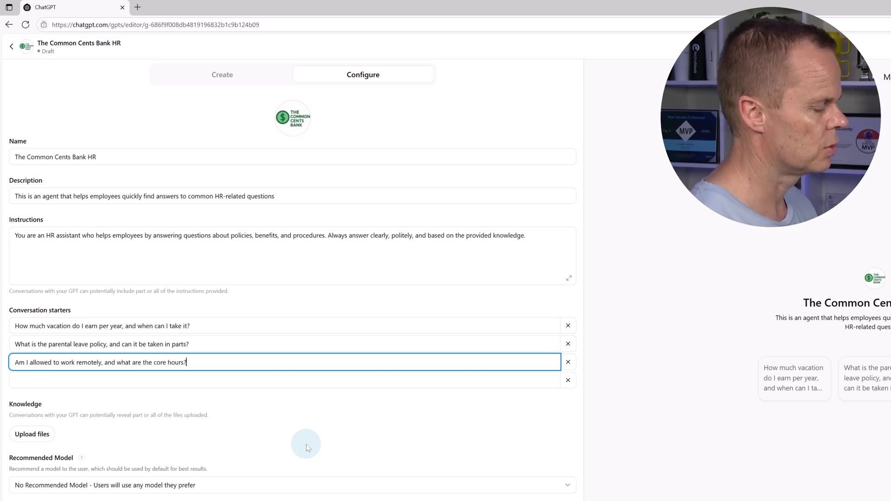
pyautogui.click(277, 384)
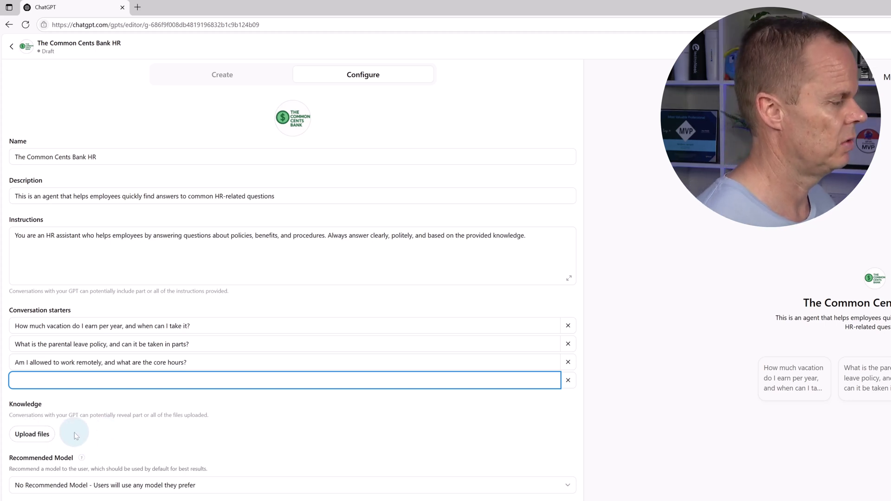
# Upload the five HR policy PDFs from The Common Cents Bank folder as Knowledge
pyautogui.click(37, 441)
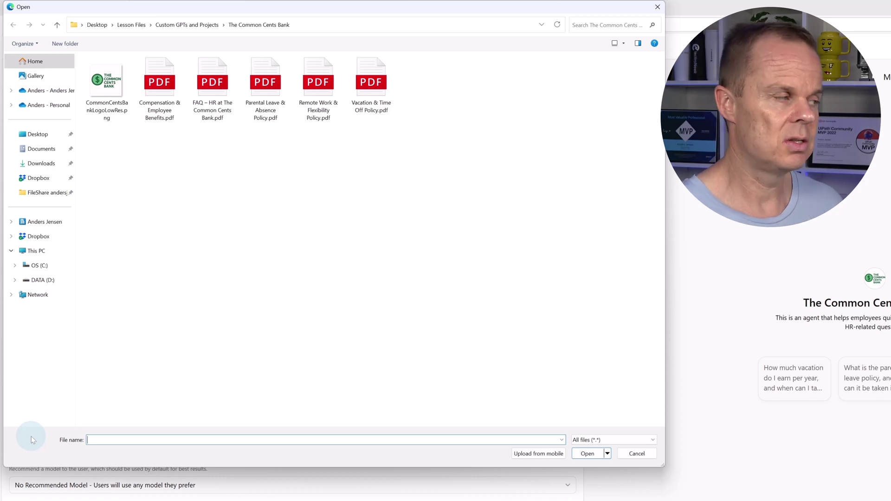
pyautogui.moveTo(420, 227); pyautogui.dragTo(136, 54)
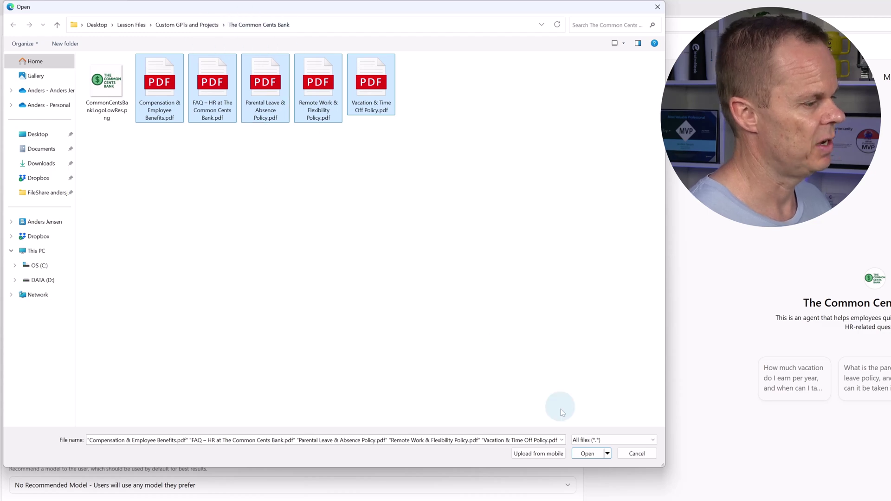
pyautogui.click(587, 453)
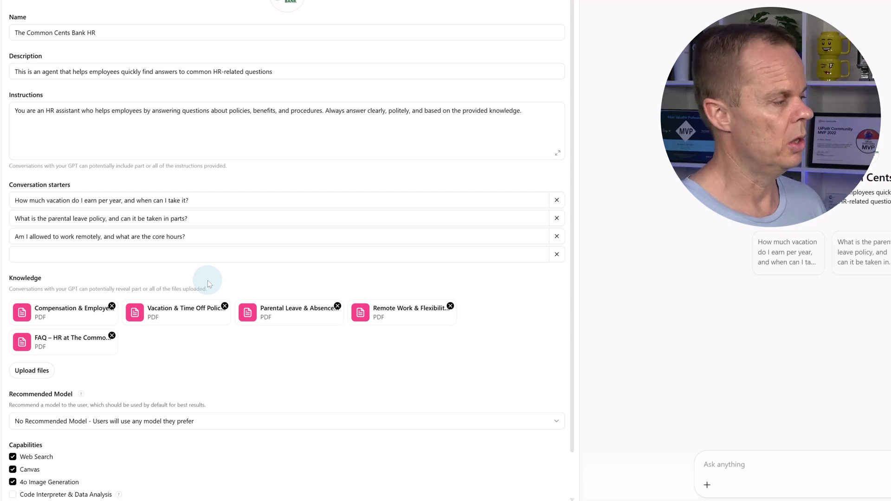
# Scroll down the Configure form below the five uploaded knowledge PDFs
pyautogui.scroll(-1, 228, 325)
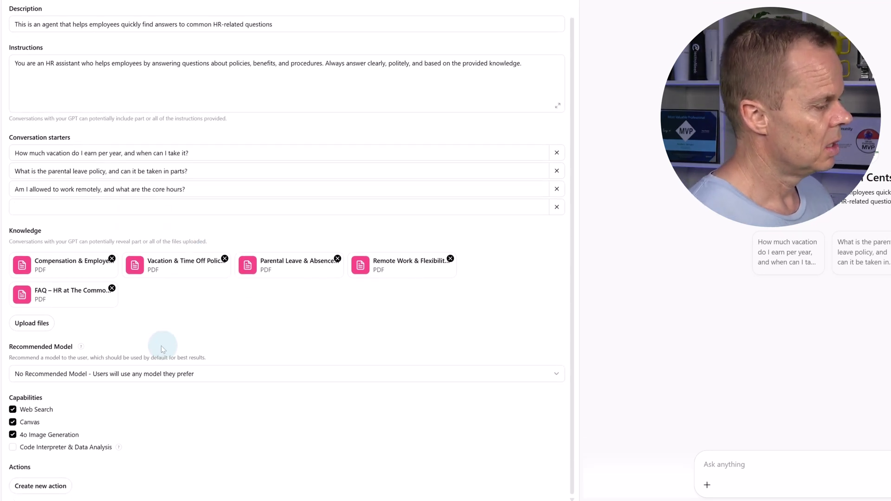
pyautogui.click(112, 379)
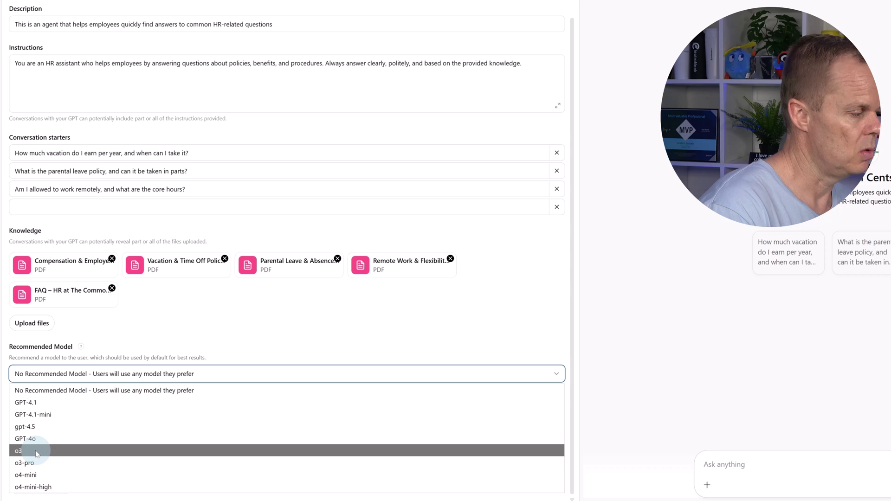
pyautogui.click(105, 356)
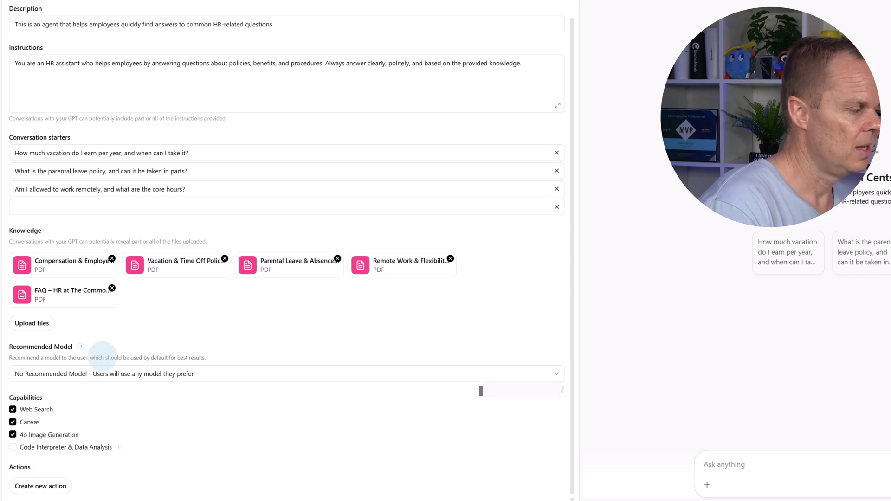
# Uncheck the Web Search, Canvas and 4o Image Generation capabilities
pyautogui.click(13, 410)
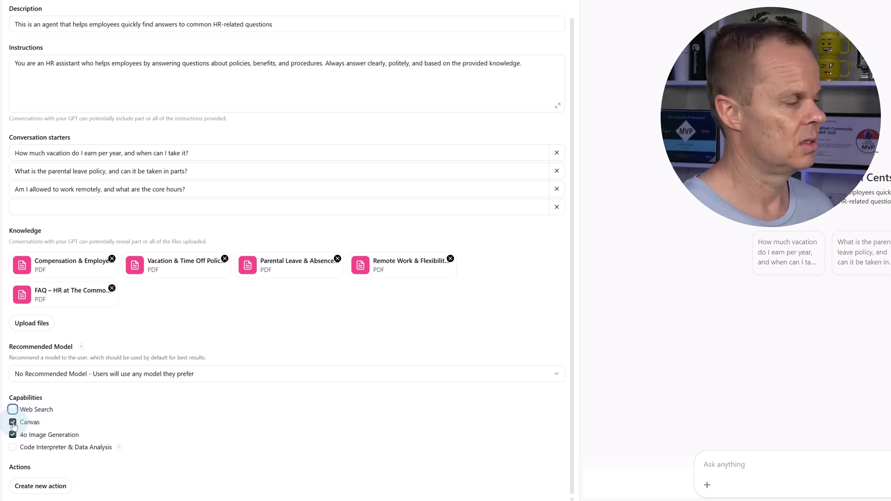
pyautogui.click(13, 424)
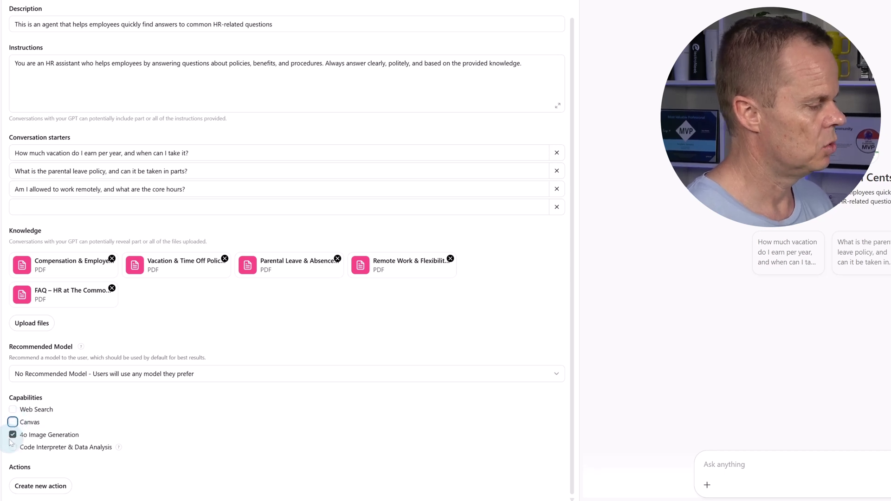
pyautogui.click(12, 434)
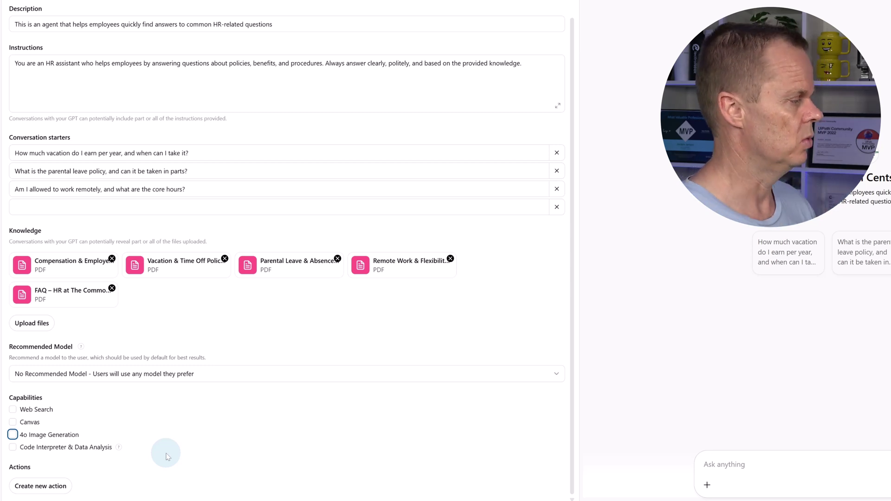
# Look at Create new action, then return to the configuration without adding an action
pyautogui.click(41, 486)
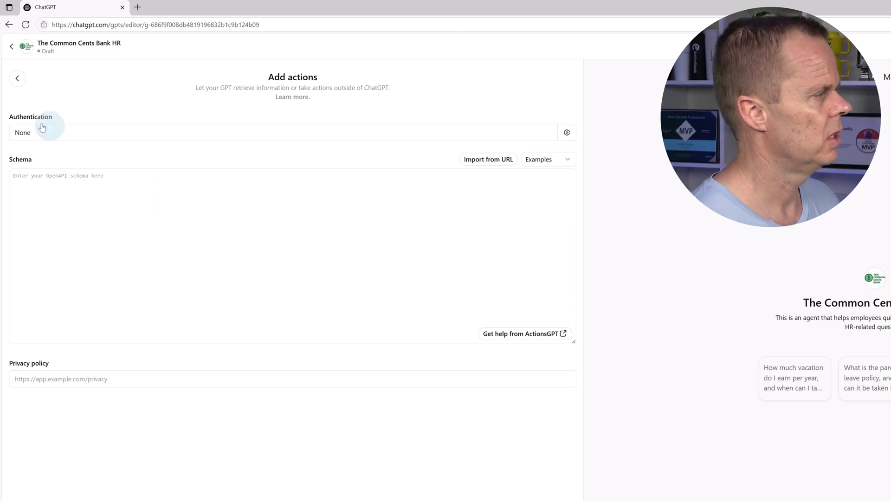
pyautogui.click(18, 78)
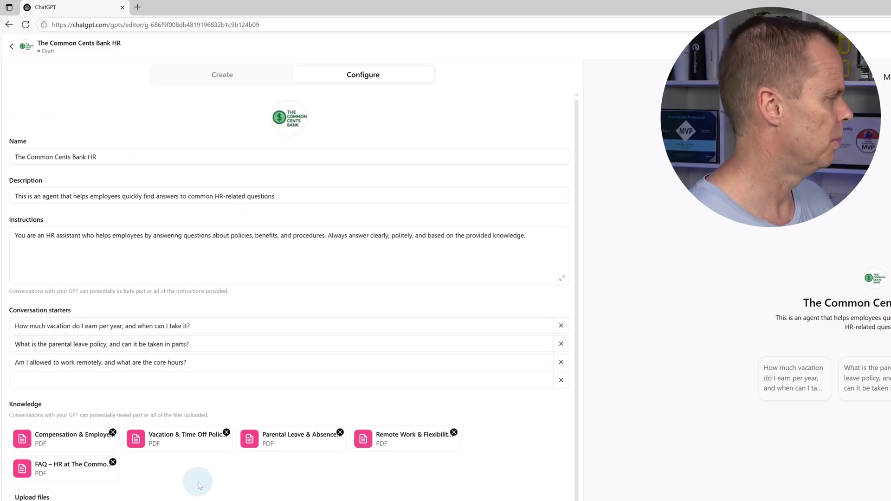
pyautogui.scroll(-1, 198, 484)
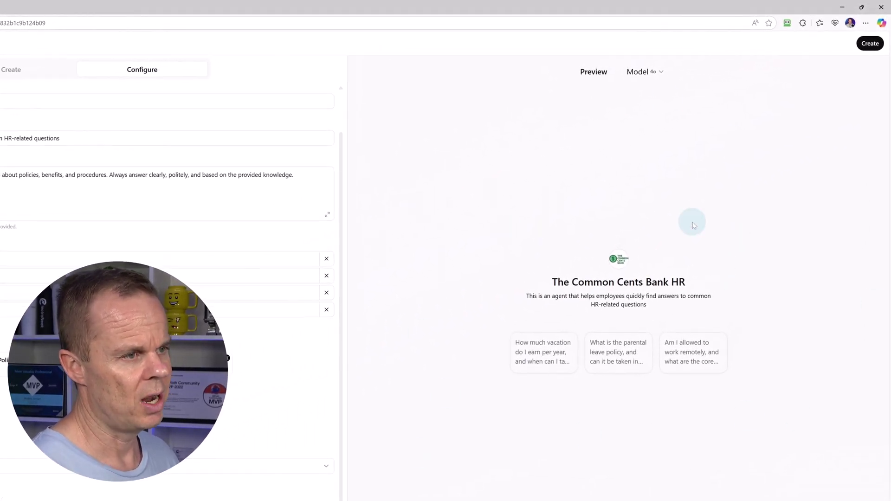
# Check the preview's model options without changing them, then open the Share GPT dialog via Create
pyautogui.click(639, 73)
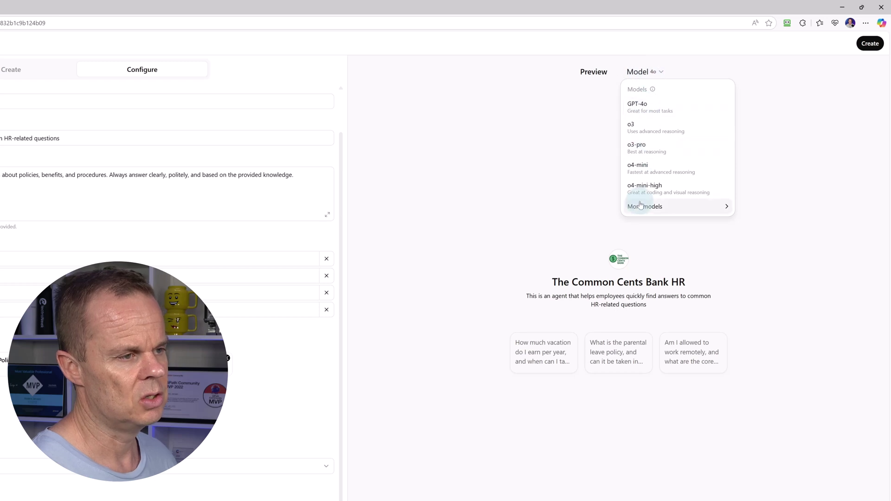
pyautogui.click(601, 129)
pyautogui.click(869, 44)
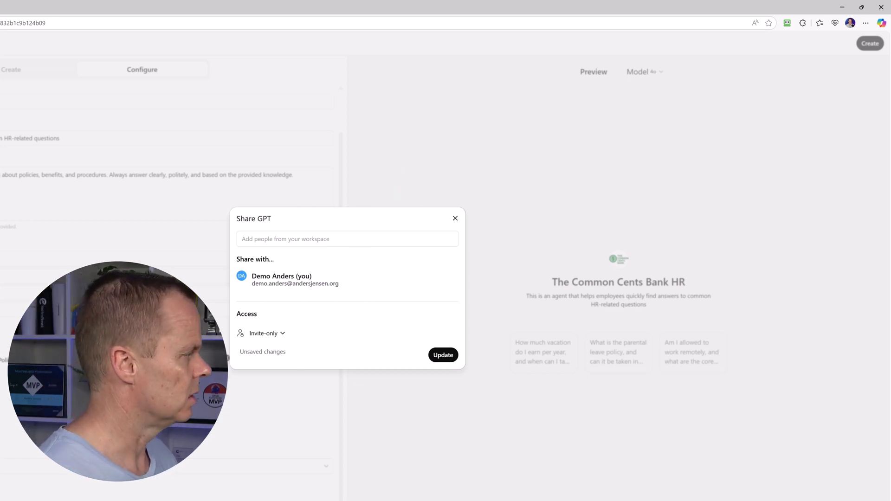
# Add a workspace colleague to the share list, then remove them again
pyautogui.click(274, 240)
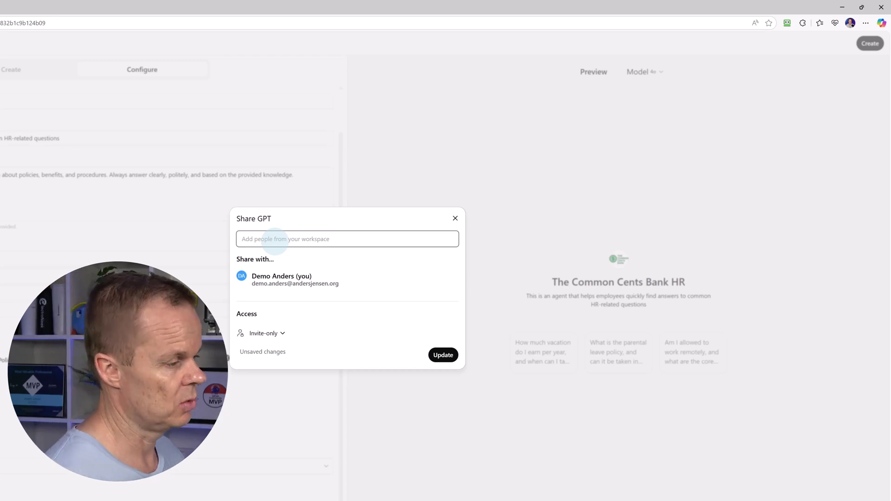
pyautogui.write('stine')
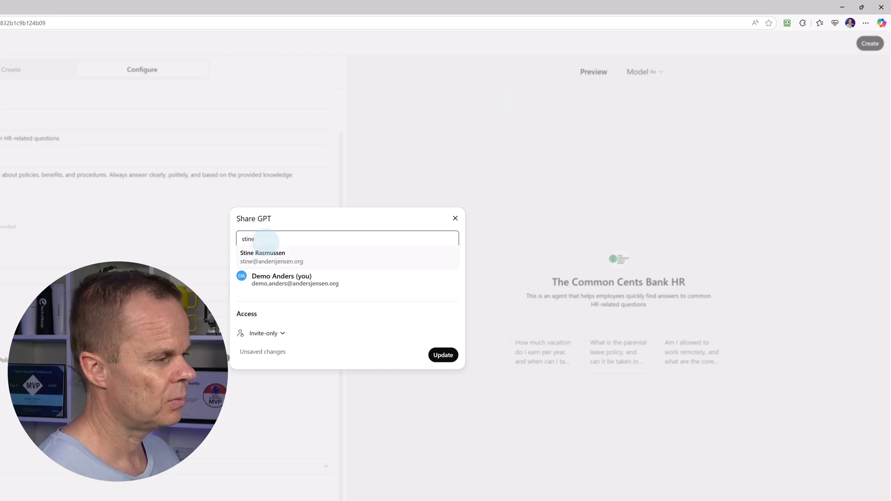
pyautogui.click(262, 260)
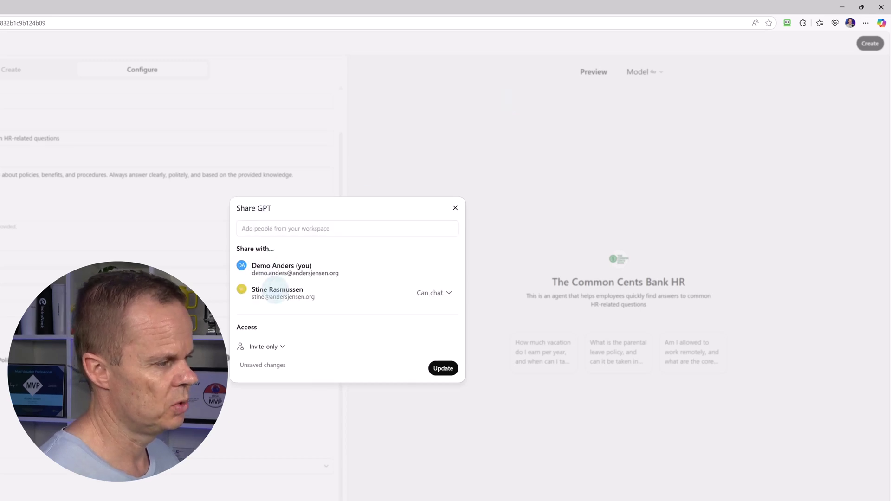
pyautogui.click(432, 301)
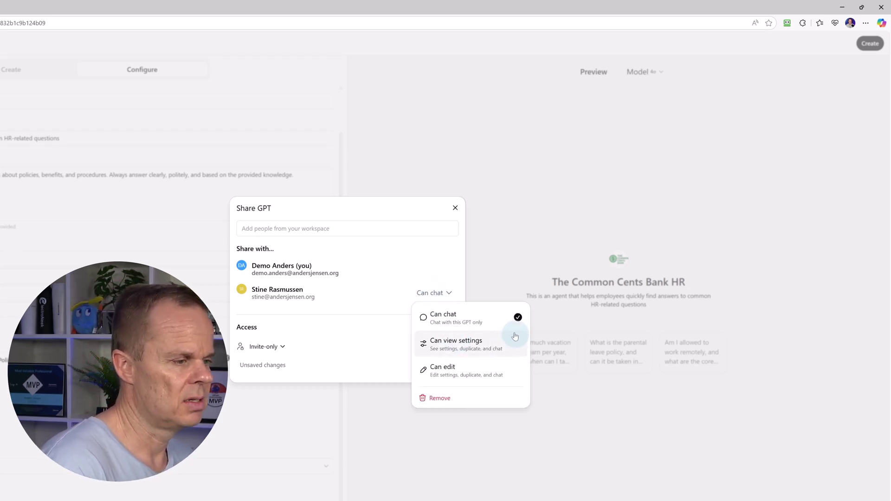
pyautogui.click(447, 395)
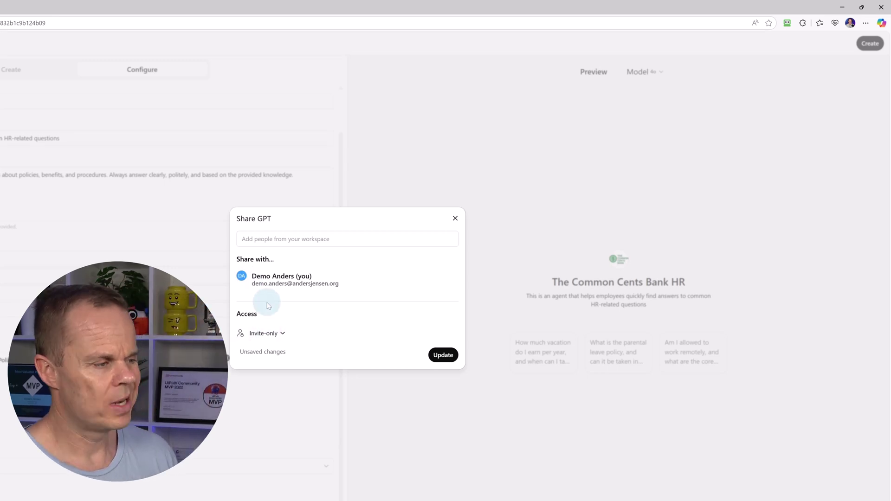
# Keep access at Invite-only and publish the GPT with Update
pyautogui.click(278, 335)
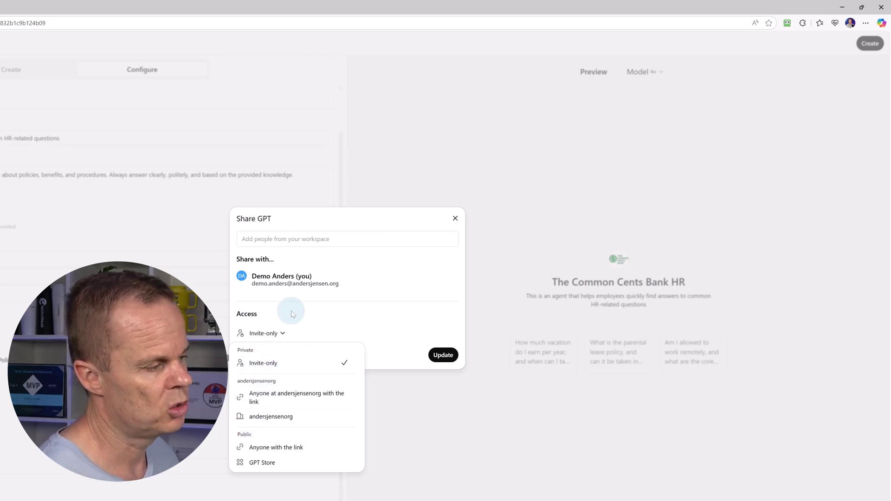
pyautogui.click(289, 334)
pyautogui.click(444, 355)
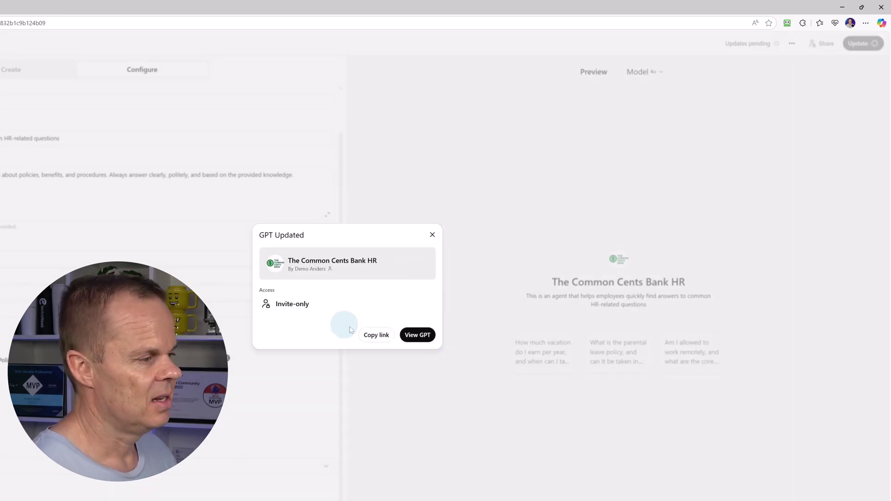
# View the published HR GPT, choose Keep in sidebar, then start a new chat
pyautogui.click(413, 339)
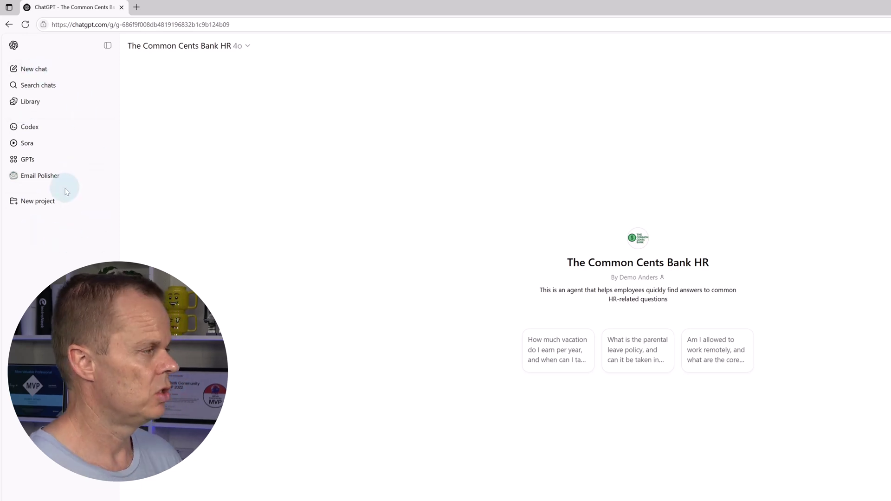
pyautogui.click(247, 49)
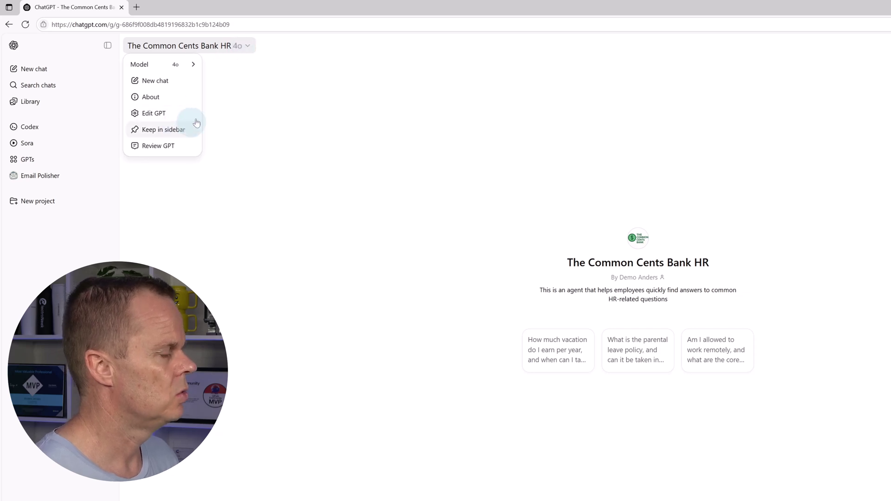
pyautogui.click(183, 127)
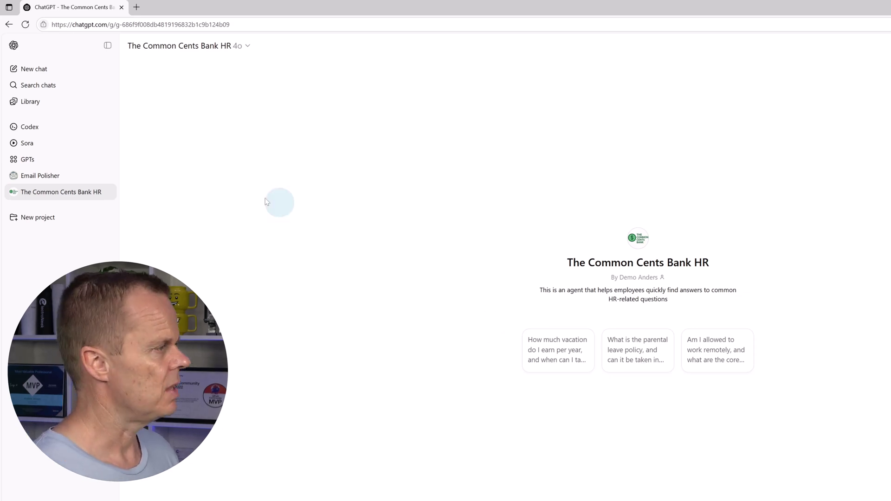
pyautogui.click(36, 70)
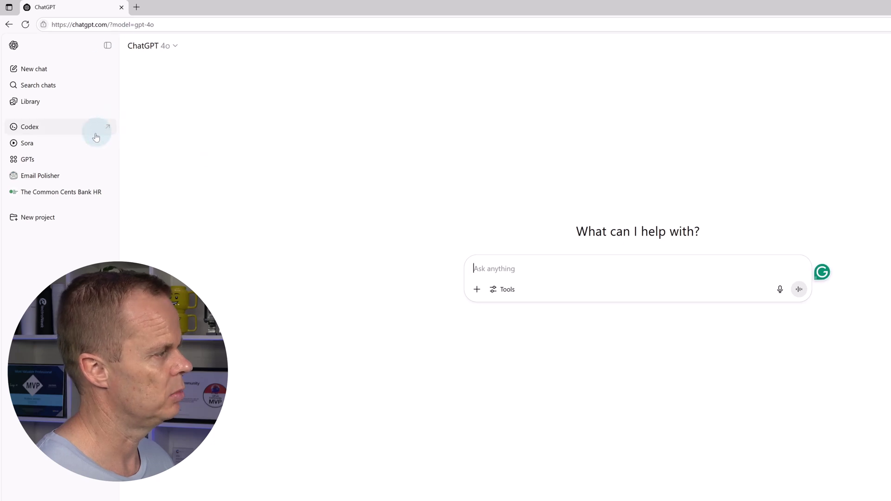
# Open the HR GPT from the sidebar and ask its parental leave starter question
pyautogui.click(44, 195)
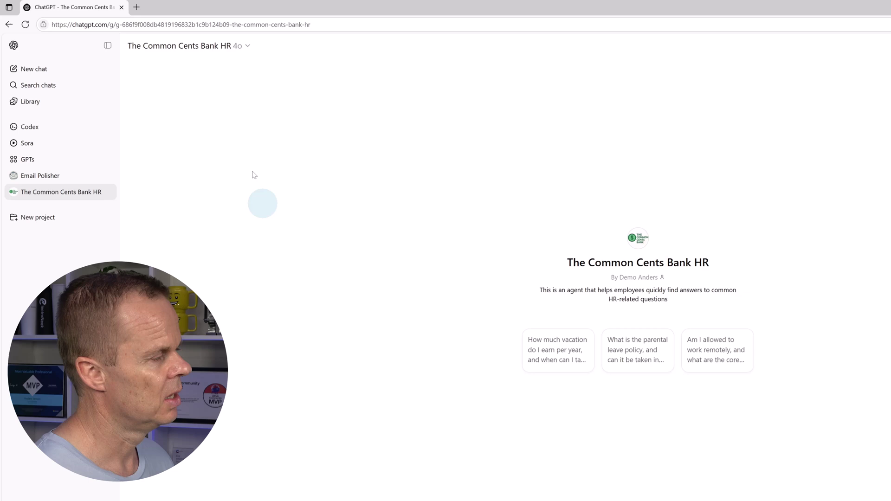
pyautogui.click(234, 49)
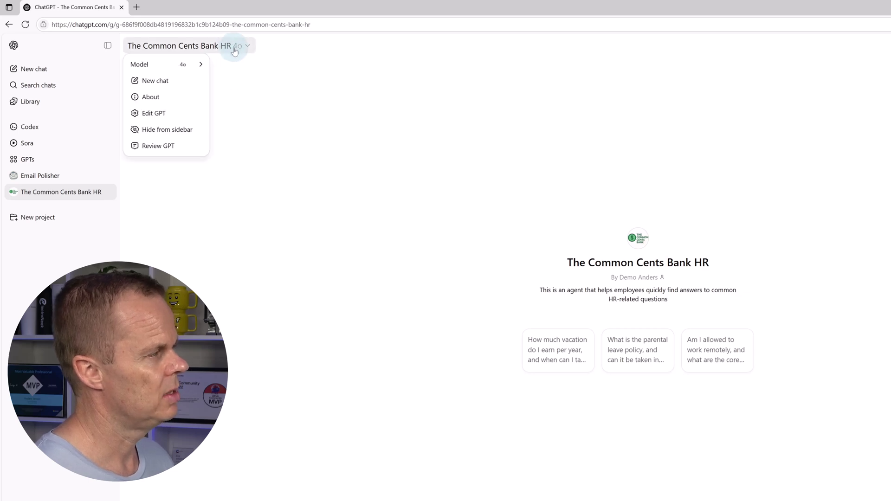
pyautogui.moveTo(201, 67)
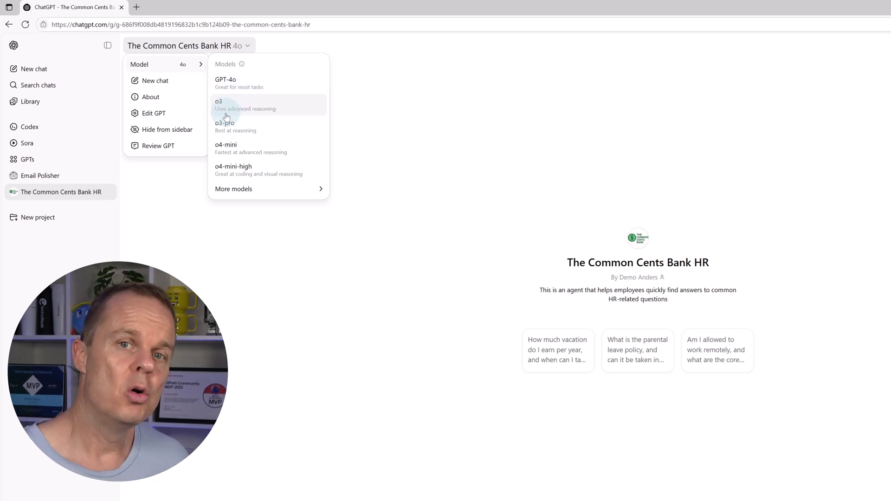
pyautogui.click(265, 310)
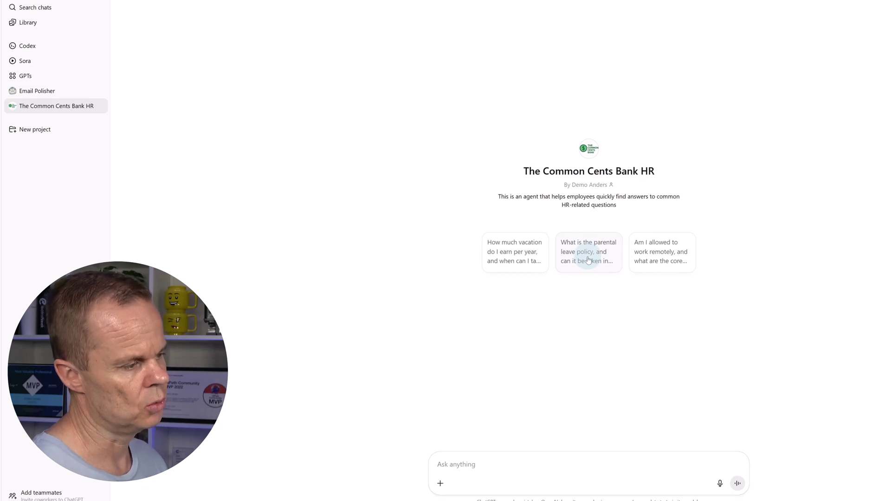
pyautogui.click(588, 259)
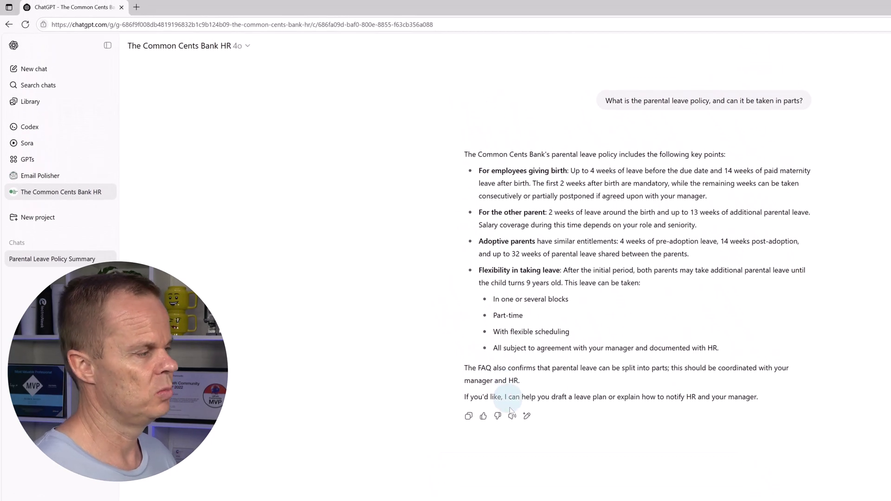
# In a new HR GPT chat, ask whether unused vacation days can transfer to next year
pyautogui.click(235, 45)
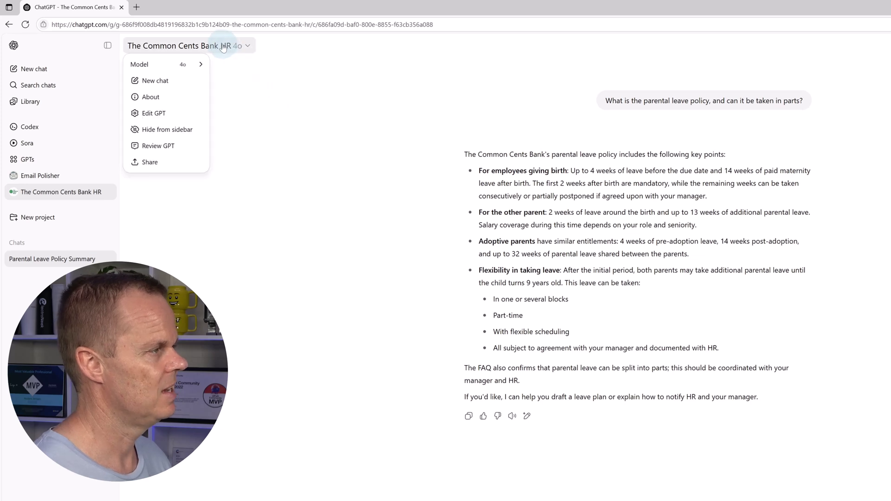
pyautogui.click(162, 80)
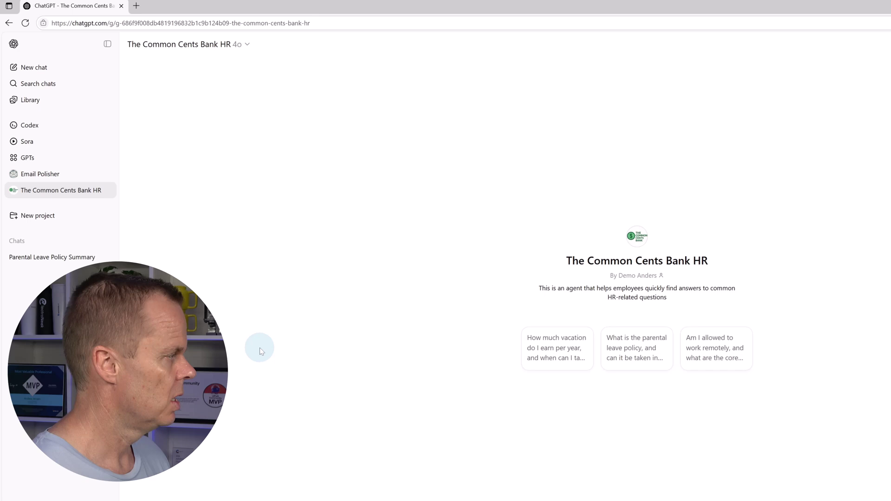
pyautogui.write('Can')
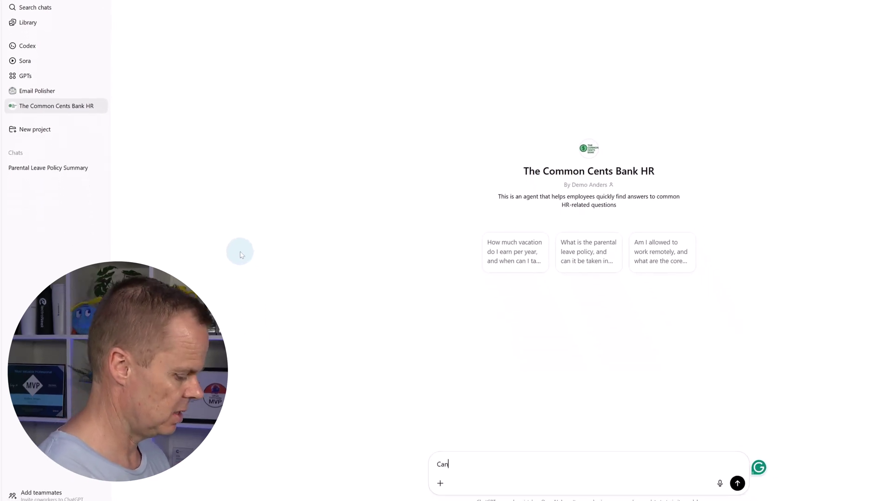
pyautogui.write(' I transfer unused vacat')
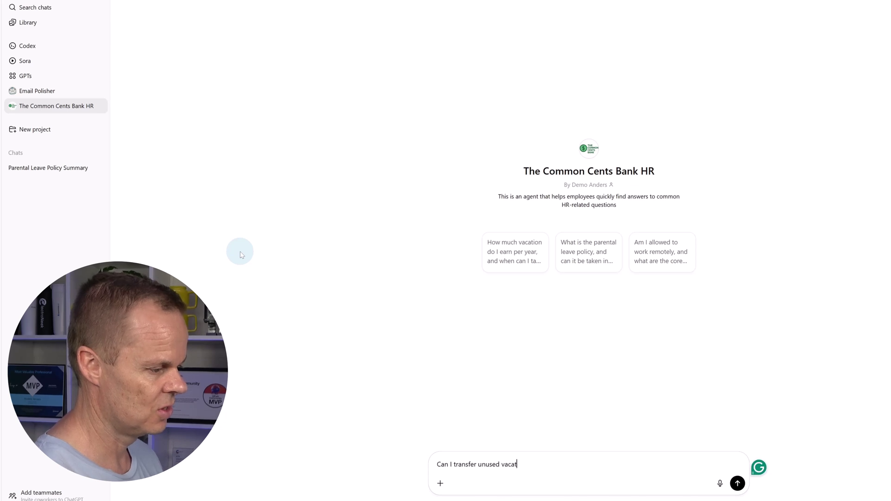
pyautogui.write('s to next year?')
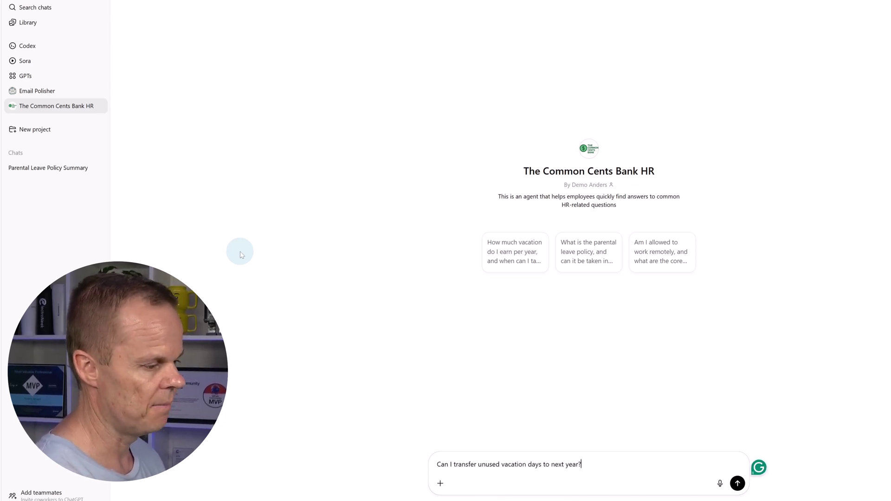
pyautogui.press('Return')
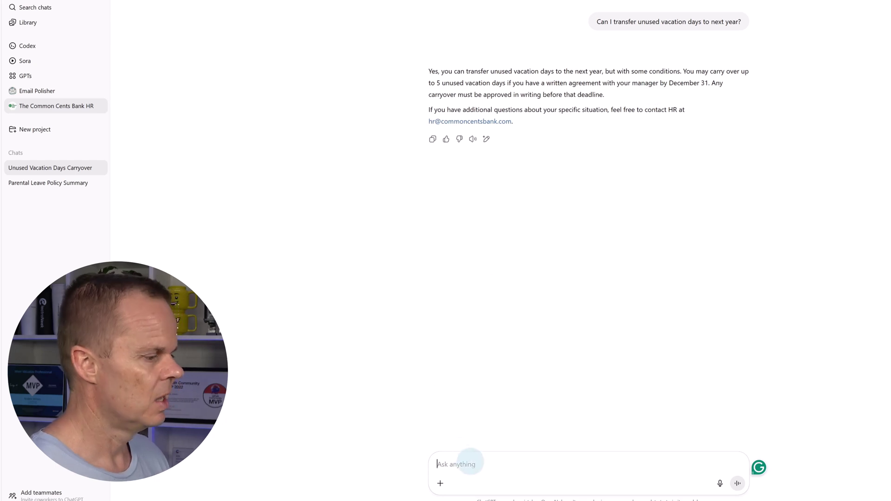
# Ask 'Give me the source for that' and review the quoted Vacation & Time Off Policy passage
pyautogui.write('Gi')
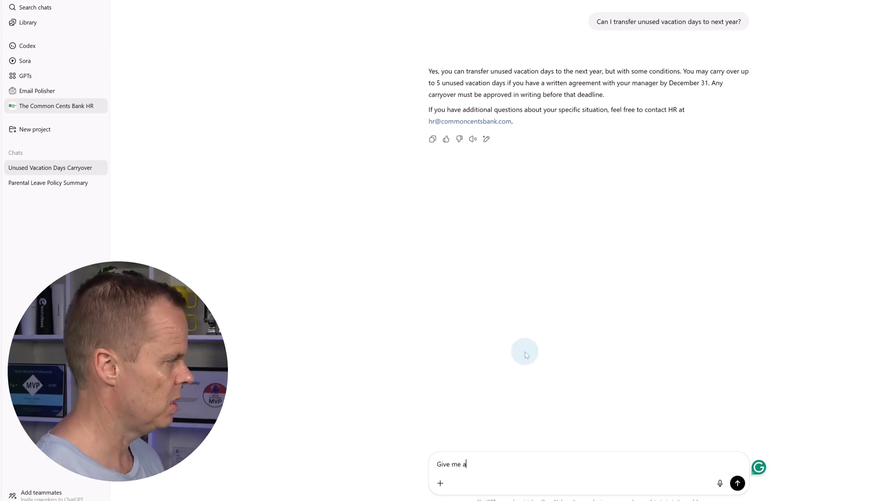
pyautogui.write('ve me t')
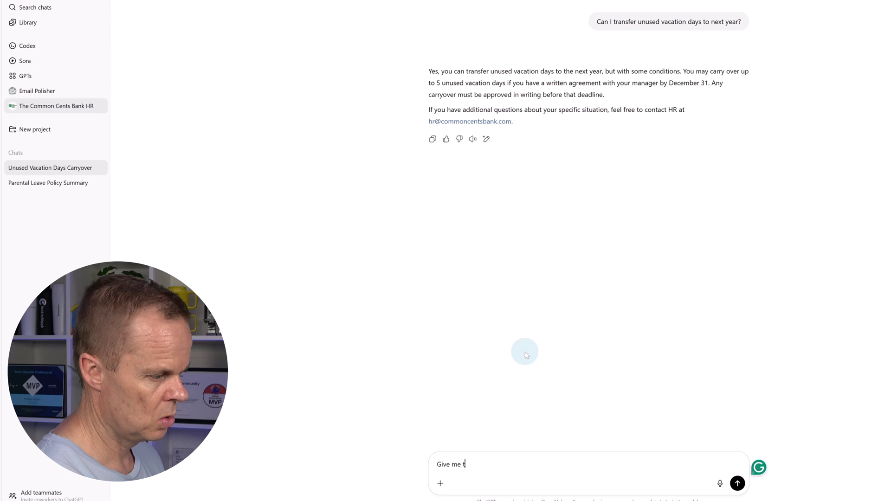
pyautogui.write('he source for that')
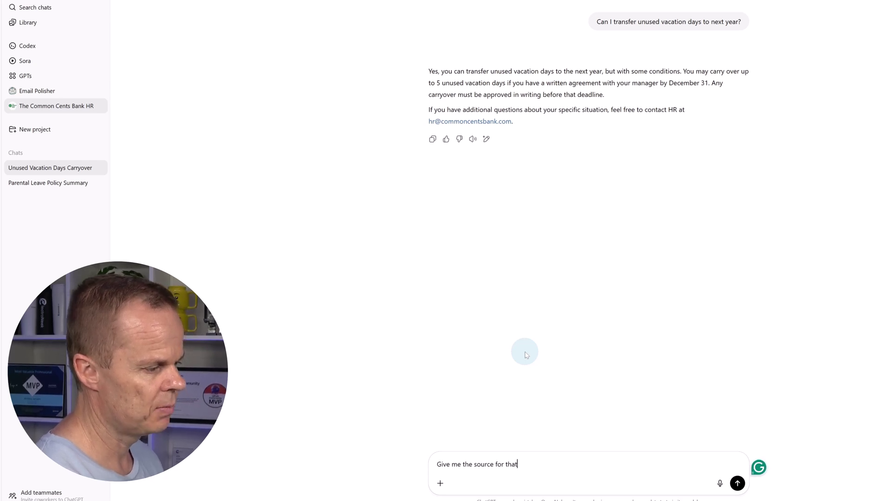
pyautogui.press('Return')
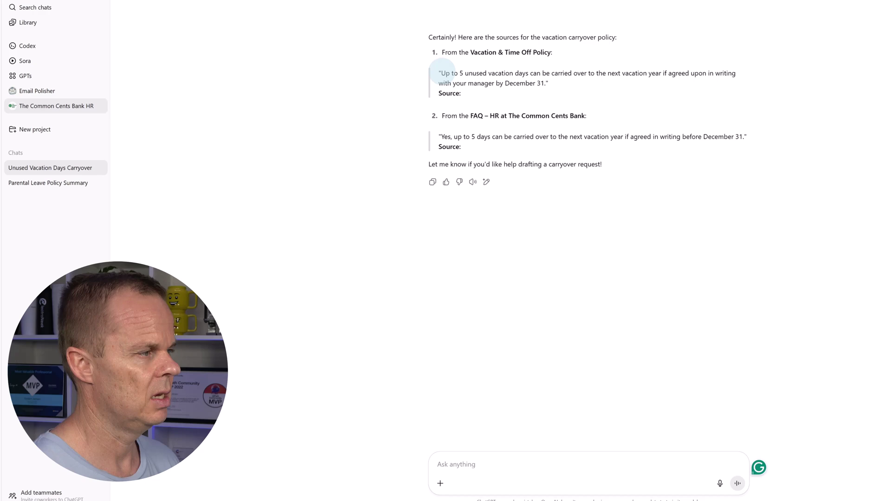
pyautogui.moveTo(442, 73); pyautogui.dragTo(535, 83)
pyautogui.click(485, 119)
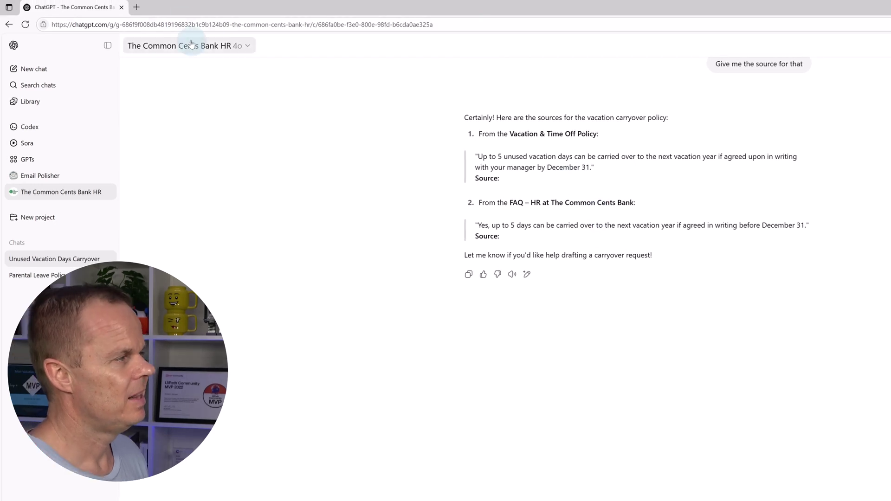
pyautogui.click(188, 51)
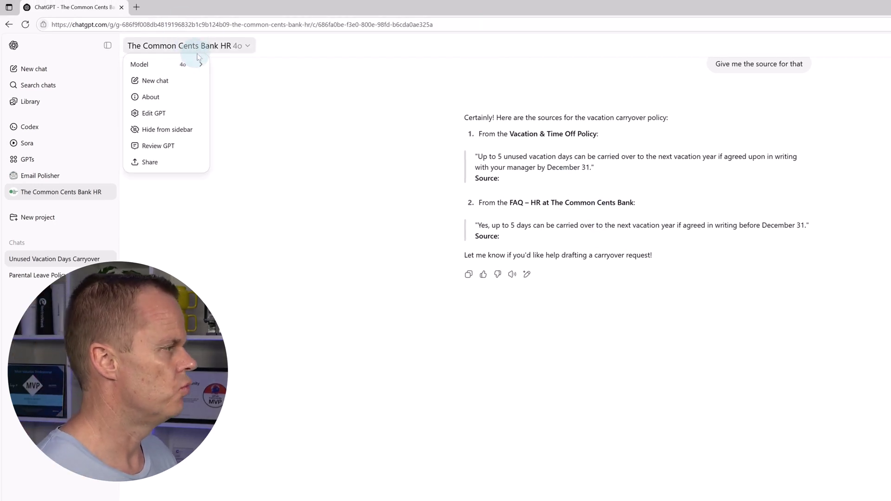